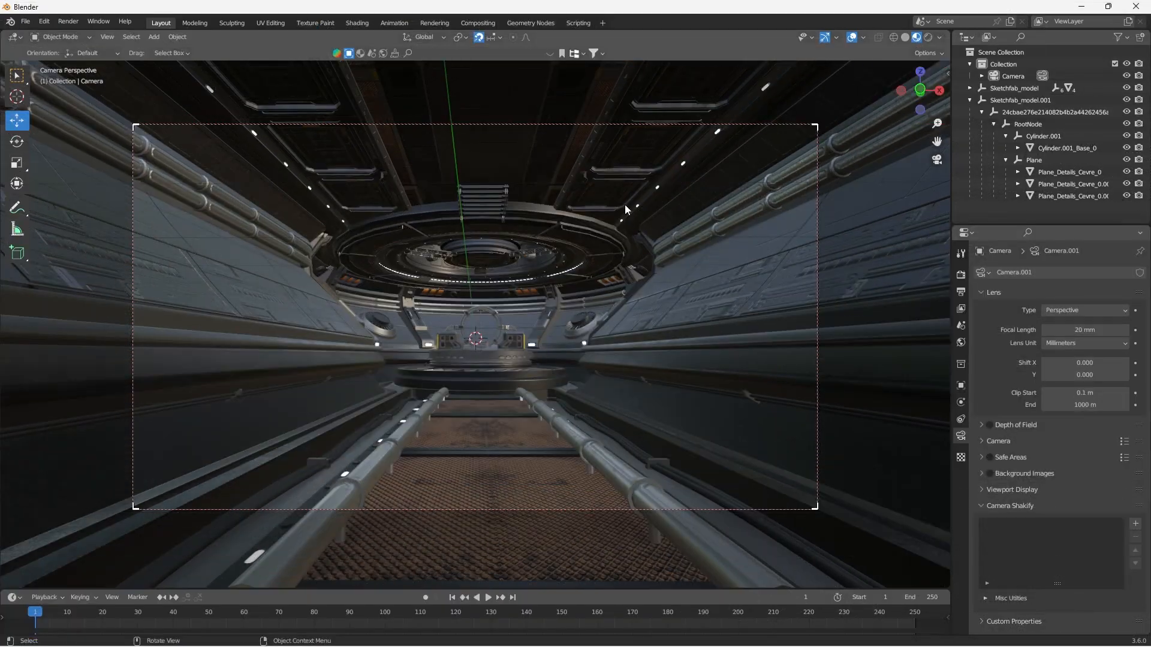
mouse_move(511, 372)
middle_down()
mouse_move(541, 390)
mouse_move(527, 375)
mouse_move(470, 380)
mouse_move(630, 420)
mouse_move(513, 359)
middle_up()
click(936, 161)
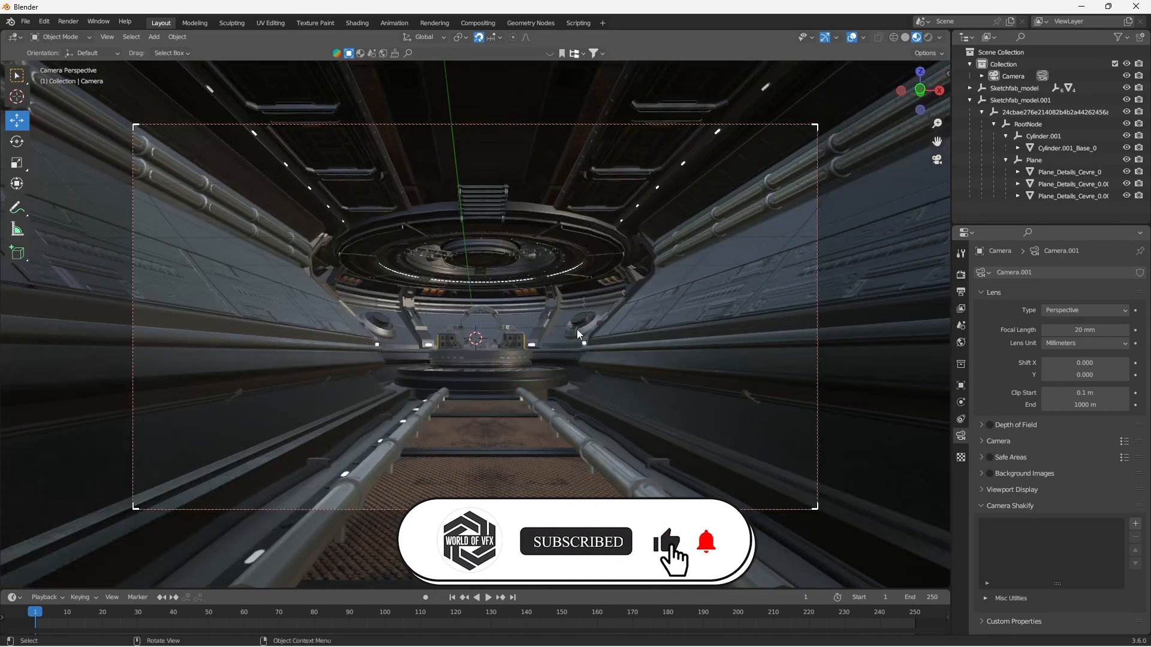
scroll(577, 329, down, 4)
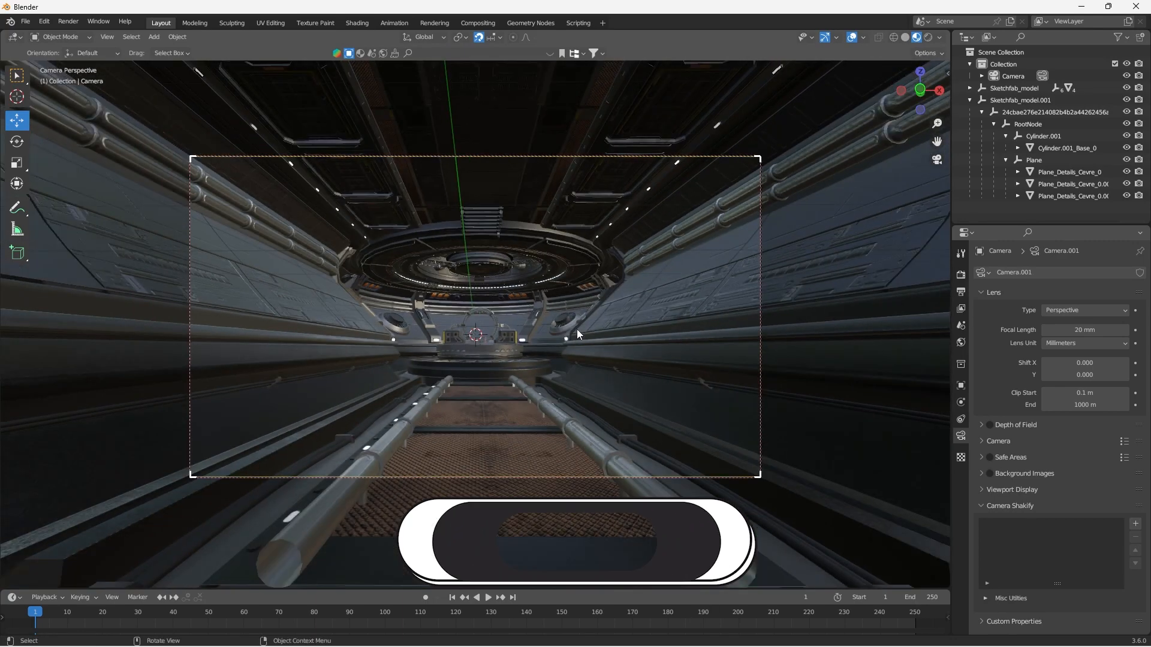
scroll(458, 315, up, 3)
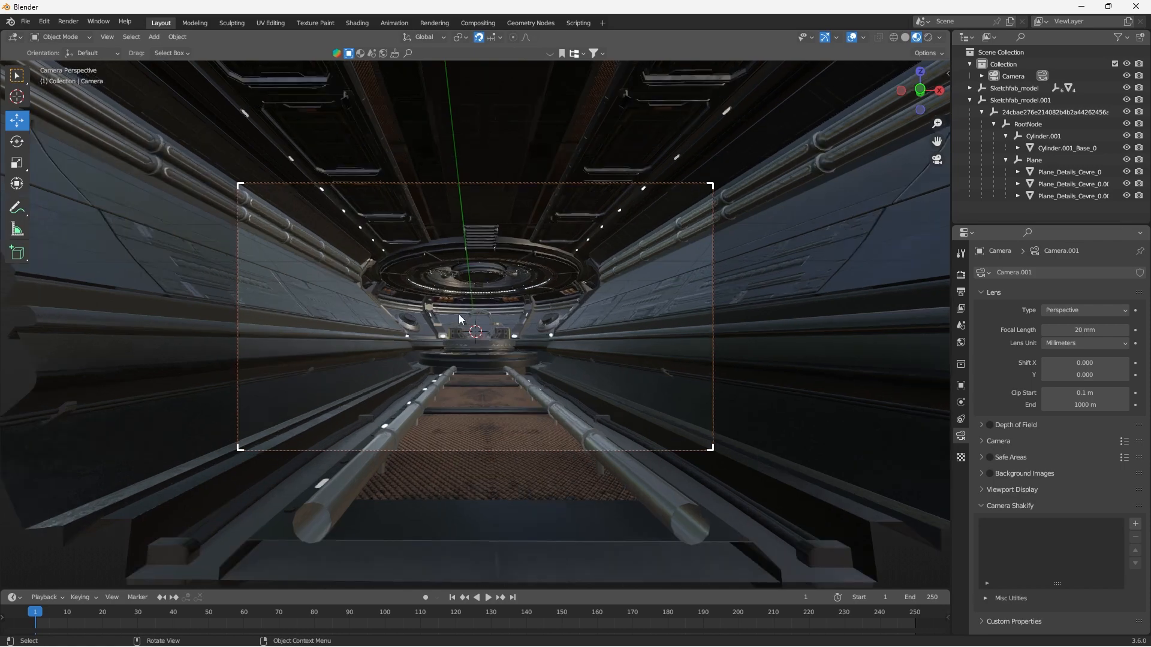
scroll(459, 315, up, 1)
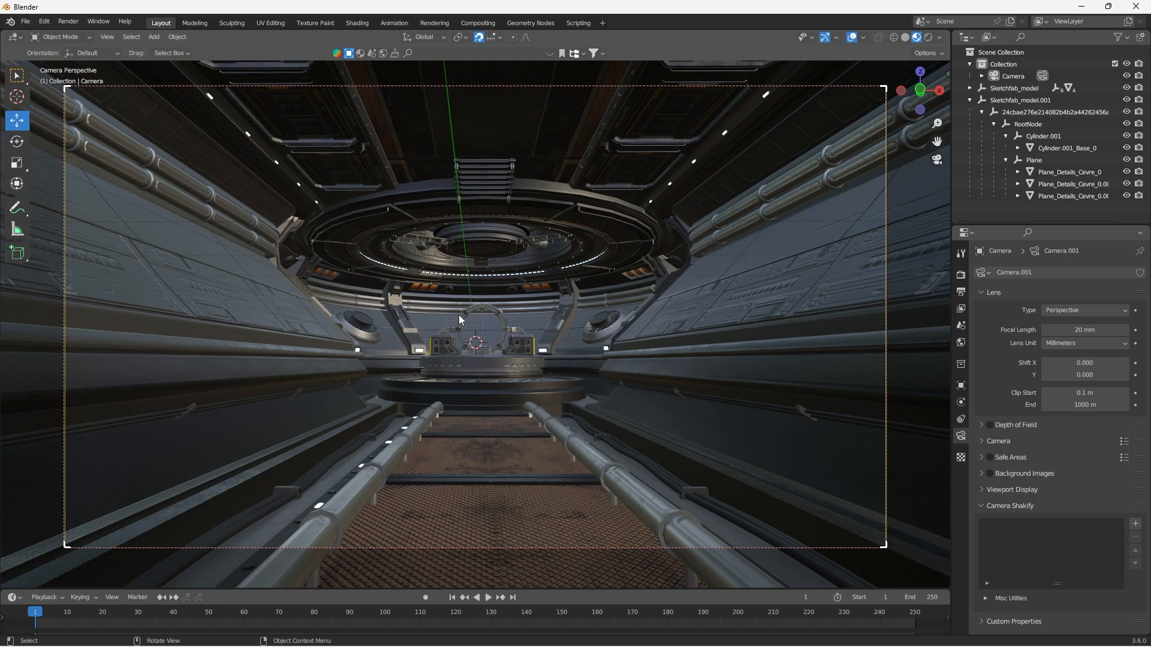
Step: Show the viewport with rendered shading and set the scene's render engine to Cycles
click(928, 37)
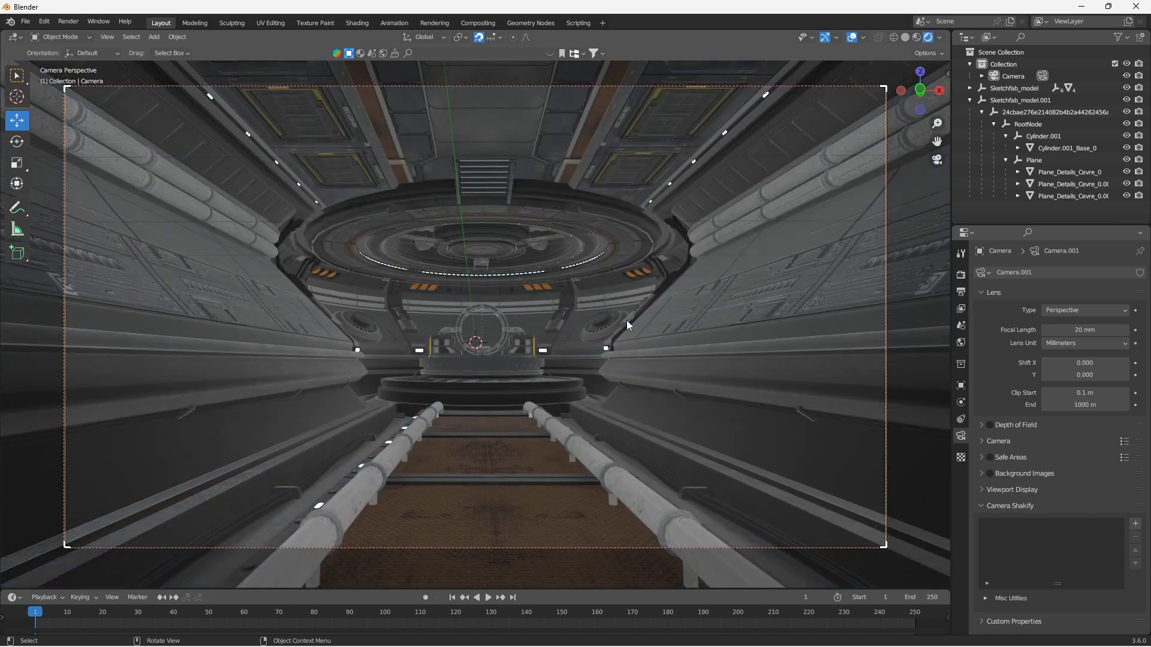
click(960, 275)
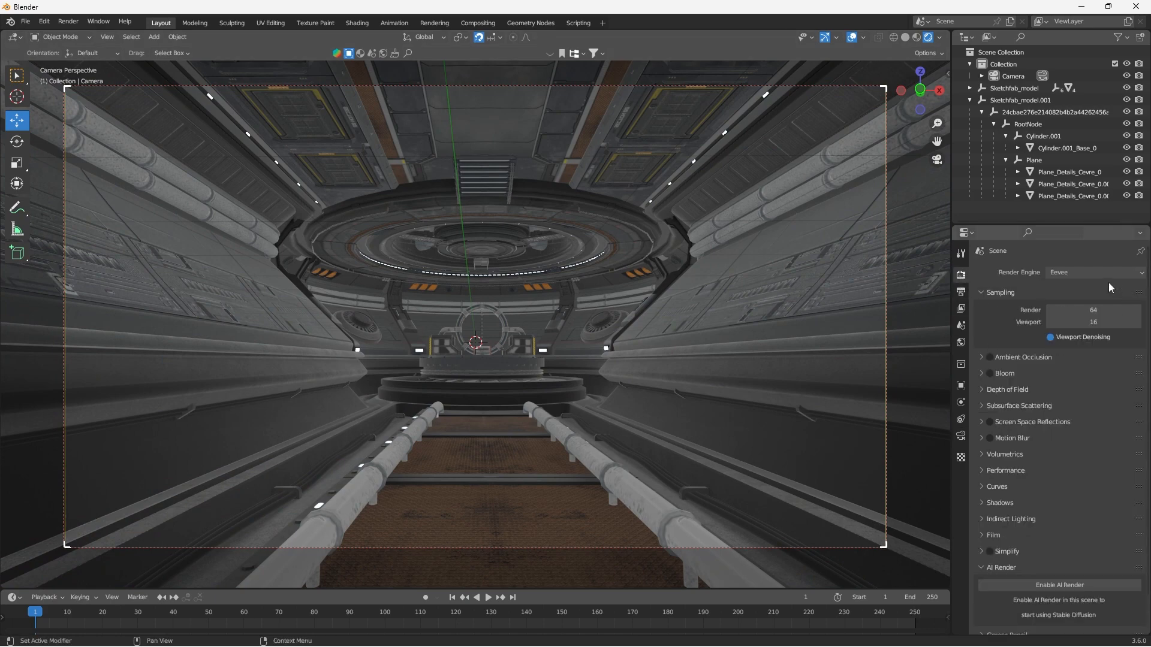
click(1086, 273)
click(1069, 314)
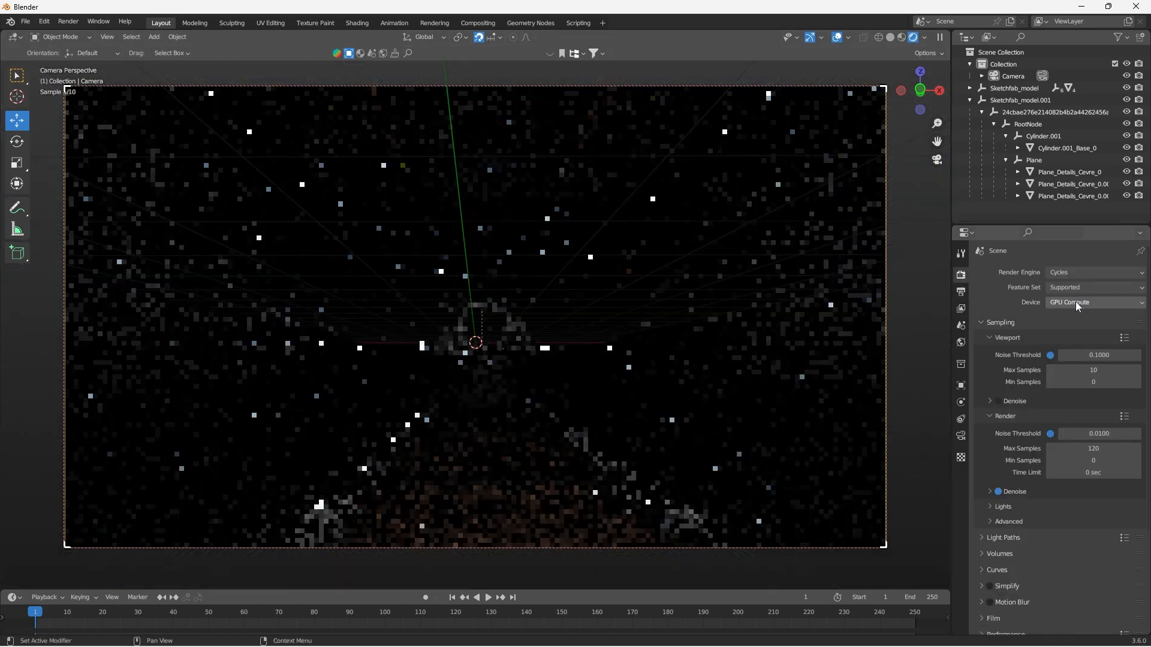
Step: Assign an Environment Texture to the world background's color
click(961, 343)
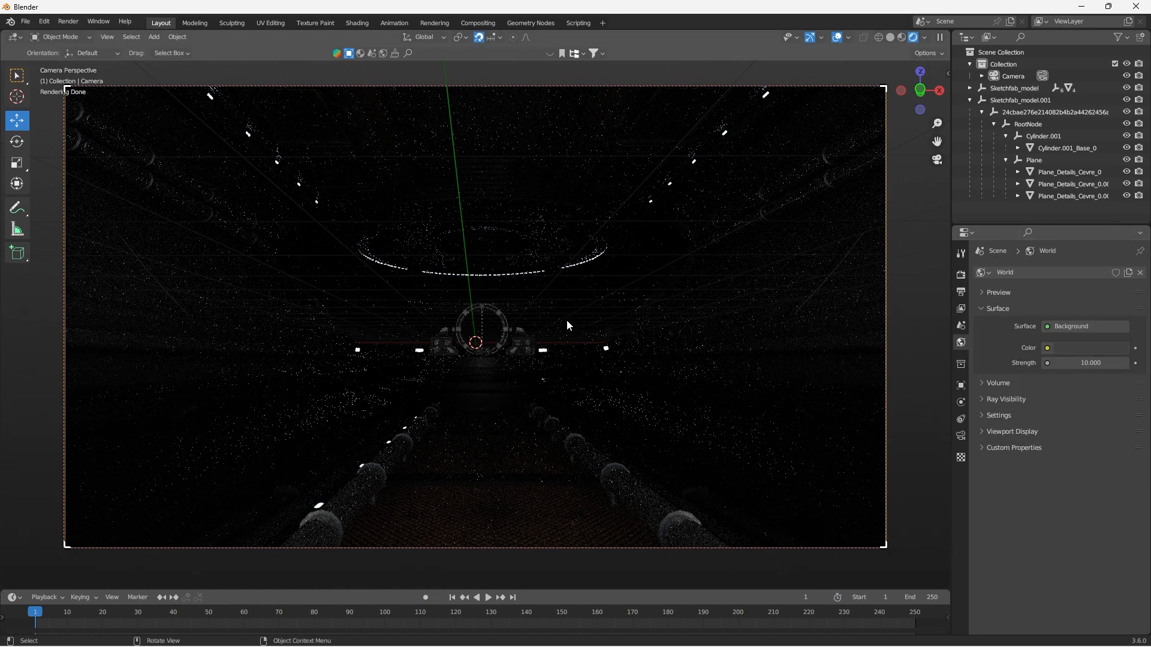
click(1047, 348)
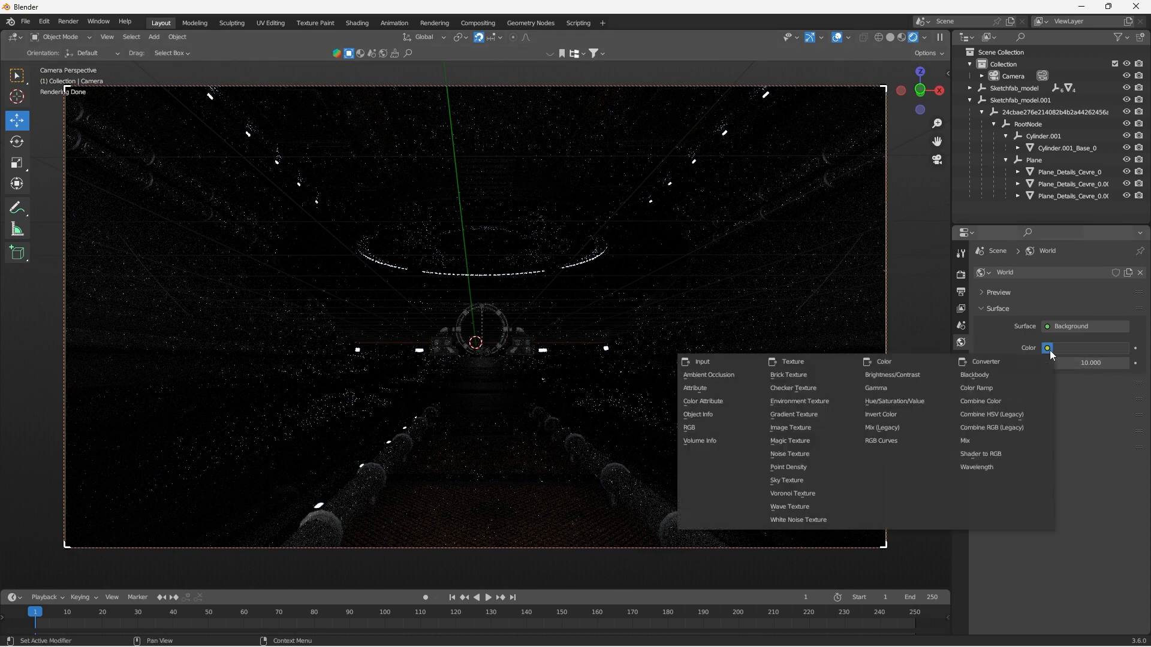
click(782, 403)
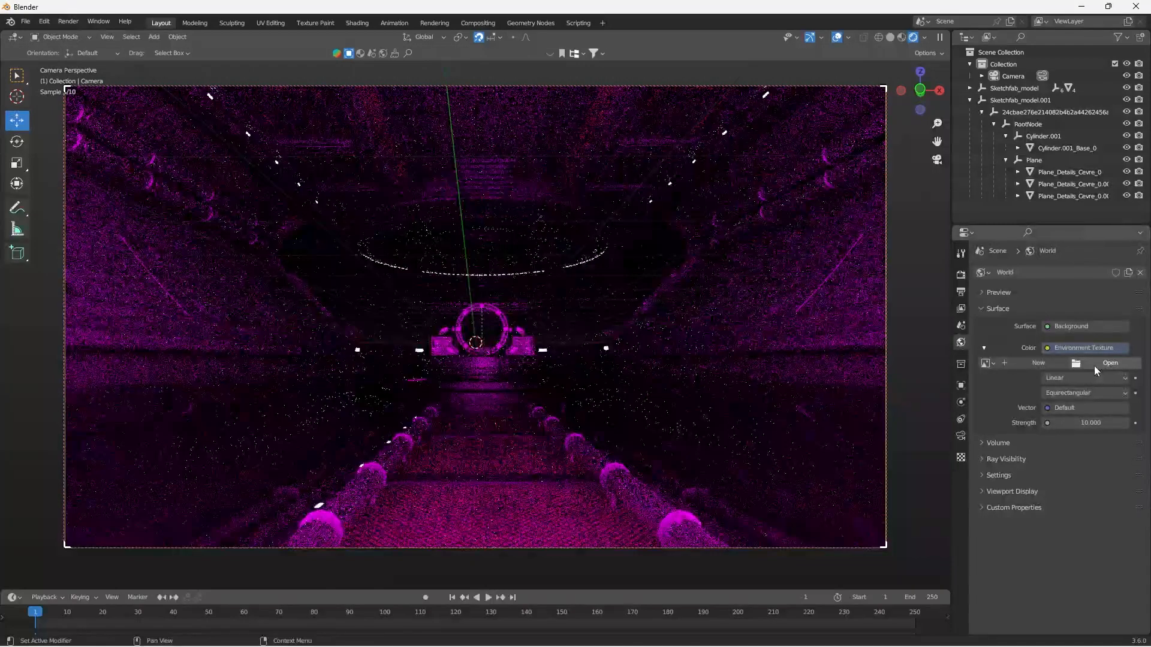
Step: Load studio004.hdr from the HDRI folder on the G: drive as the world's environment image
click(1094, 367)
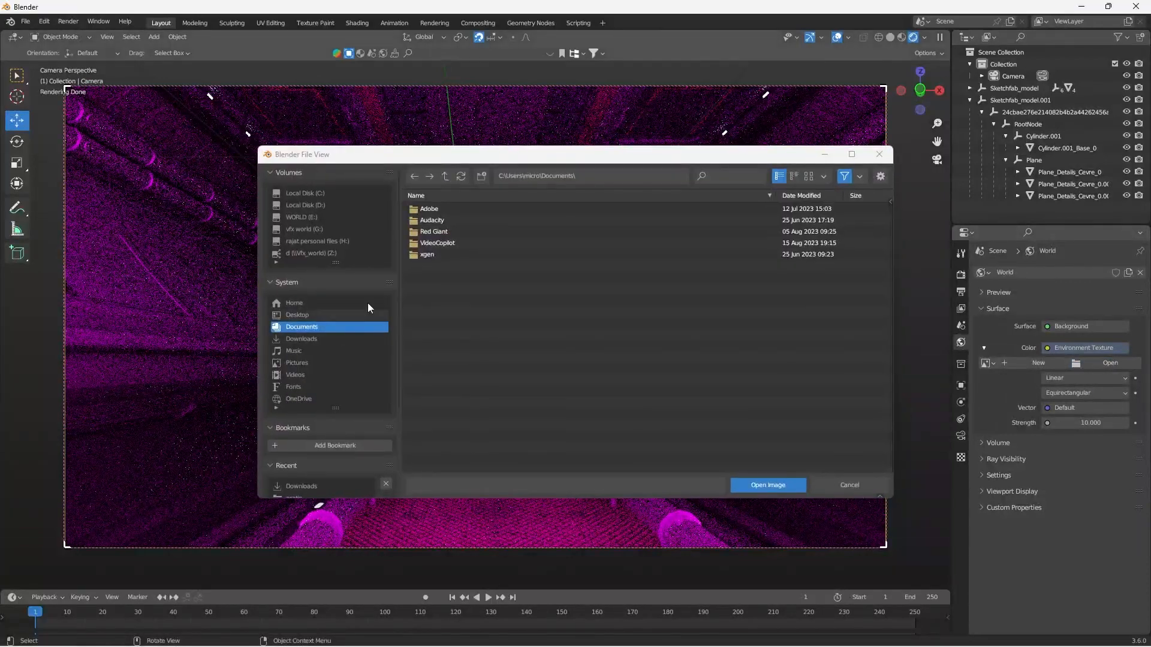
click(347, 229)
double_click(456, 347)
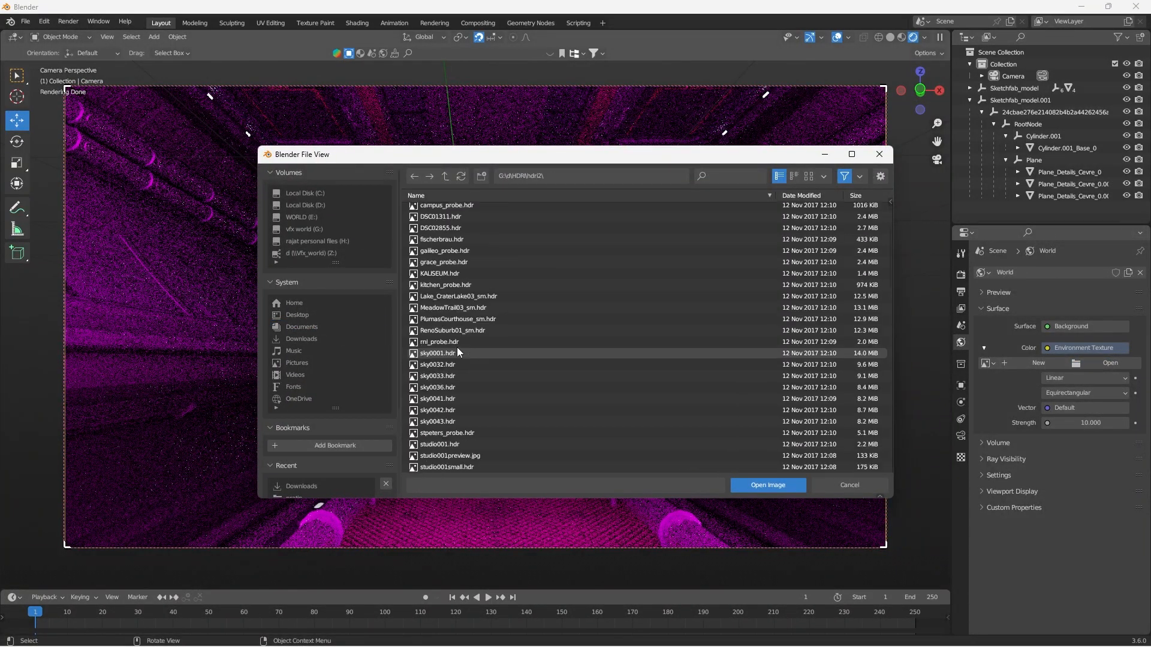
scroll(457, 347, down, 5)
click(459, 333)
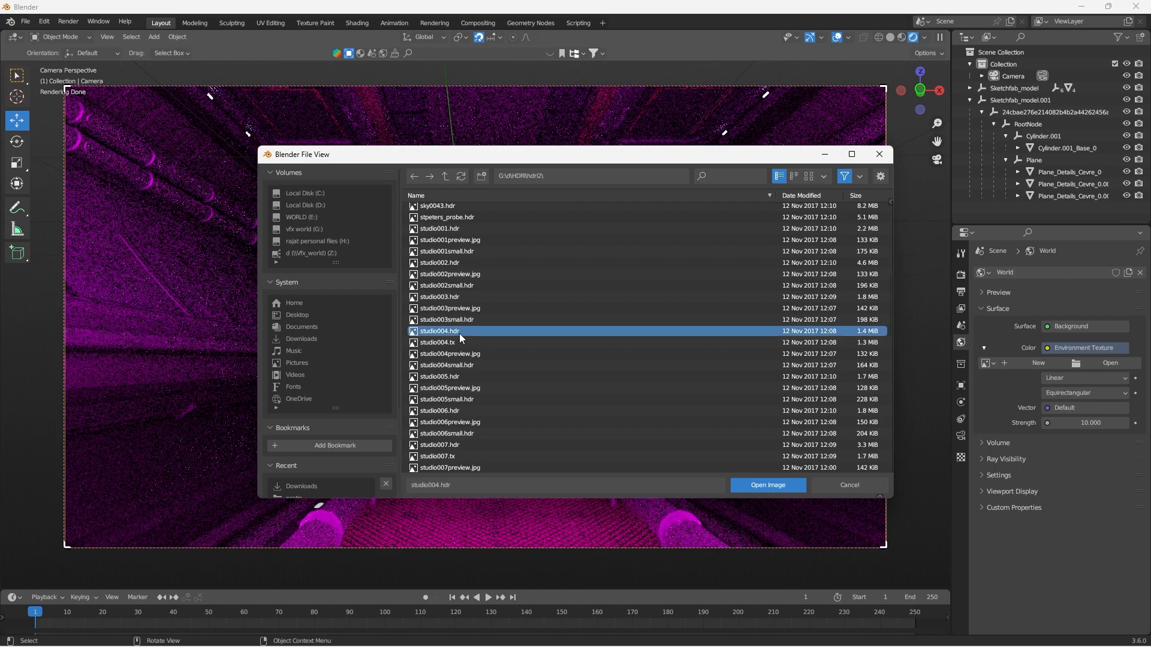
click(794, 487)
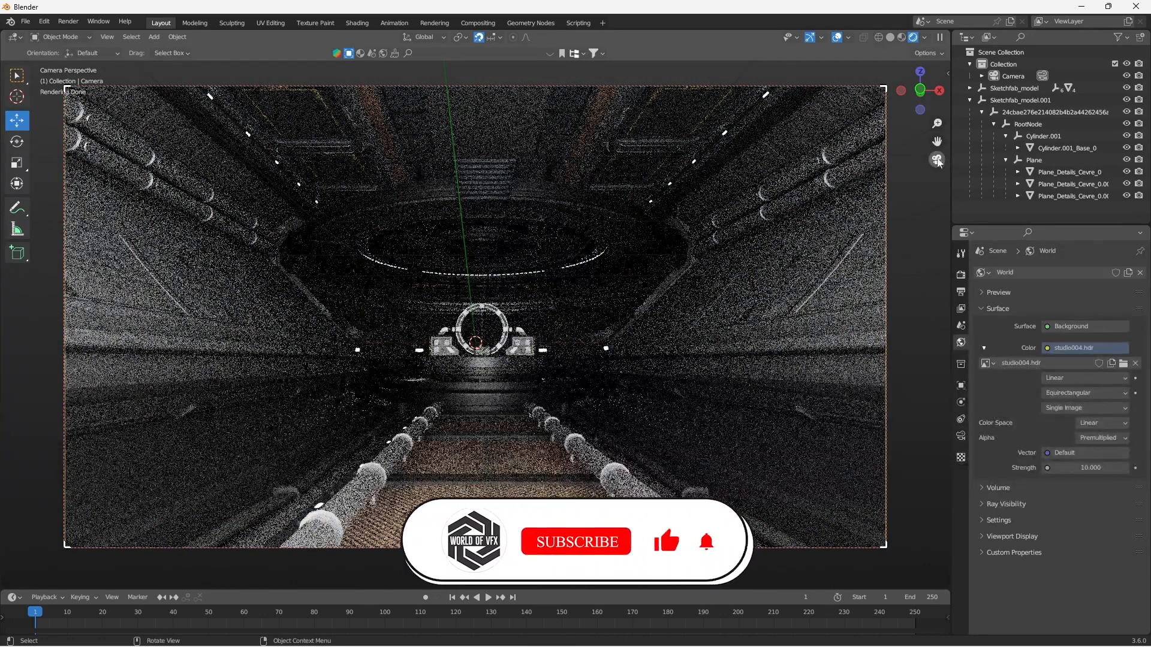
mouse_move(612, 329)
middle_down()
mouse_move(663, 330)
mouse_move(607, 328)
mouse_move(620, 331)
middle_up()
scroll(533, 373, up, 7)
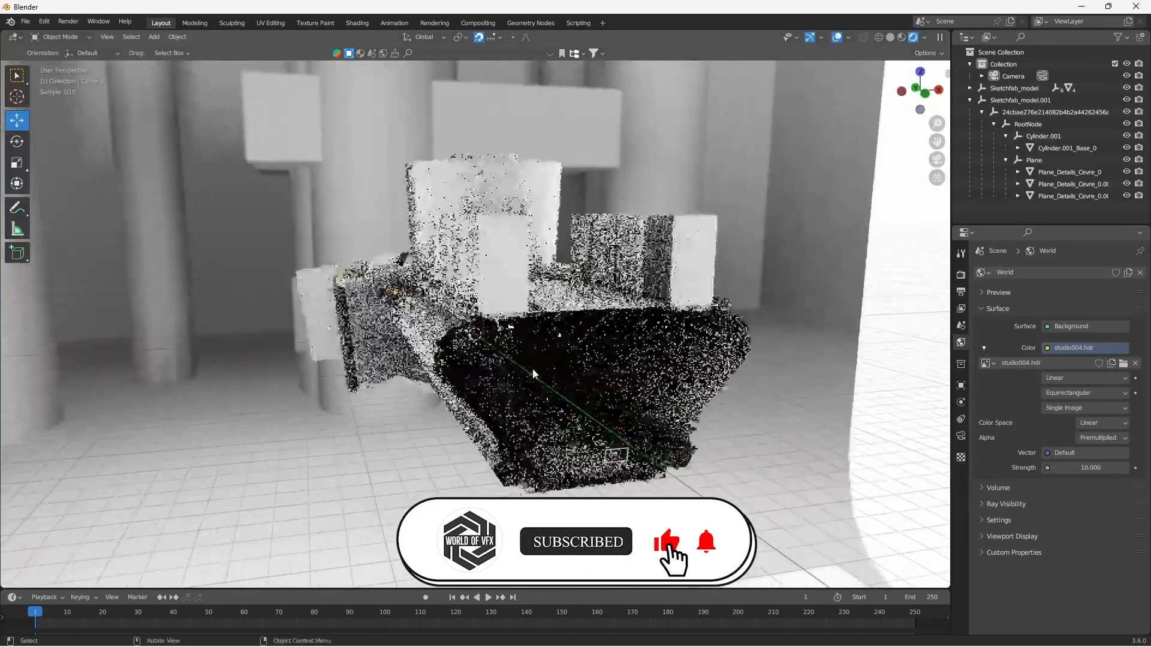
middle_drag(525, 375, 538, 379)
scroll(525, 379, up, 2)
click(937, 160)
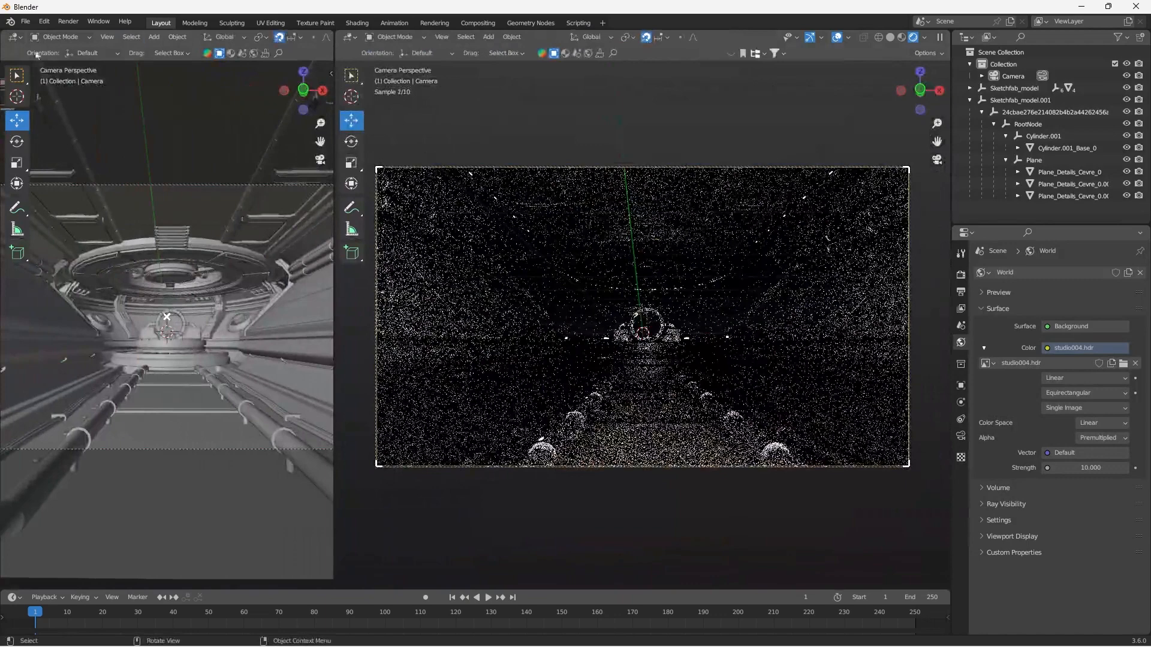
Step: Turn the second, narrower viewport area into a Shader Editor showing the World nodes
click(15, 37)
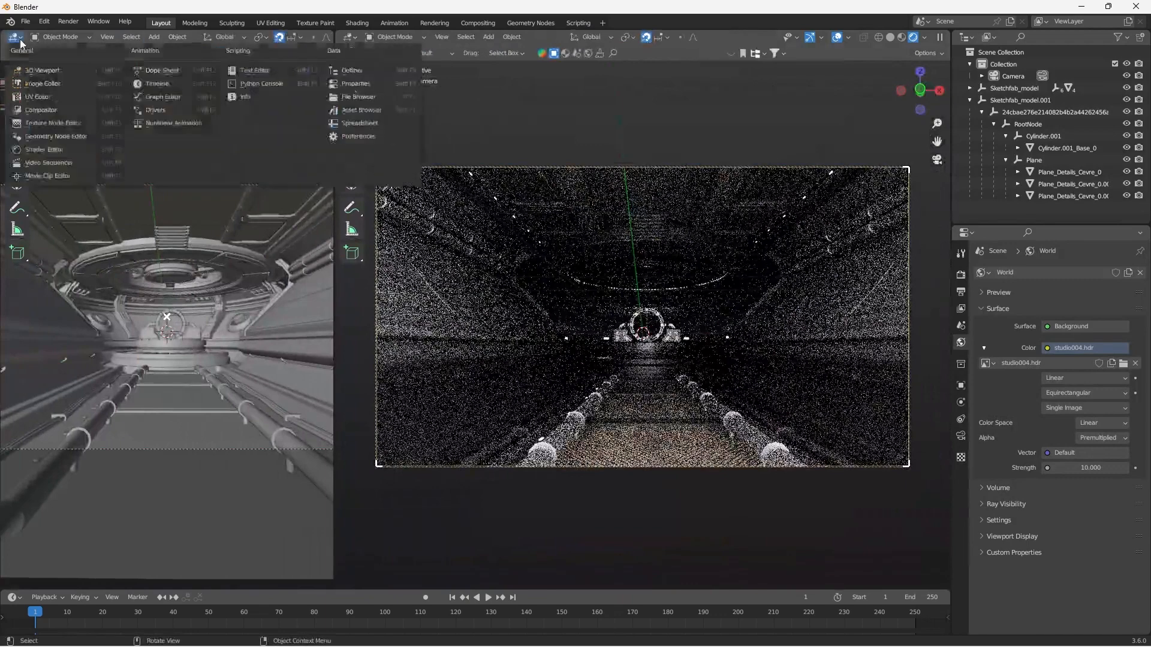
click(45, 150)
click(53, 37)
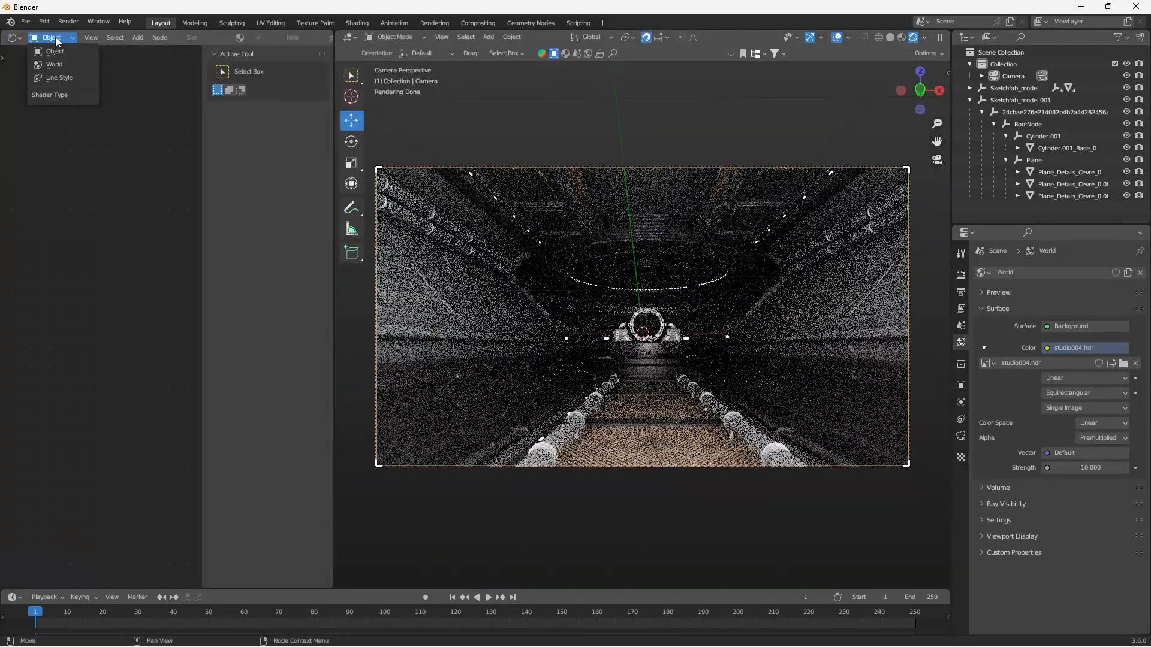
click(62, 68)
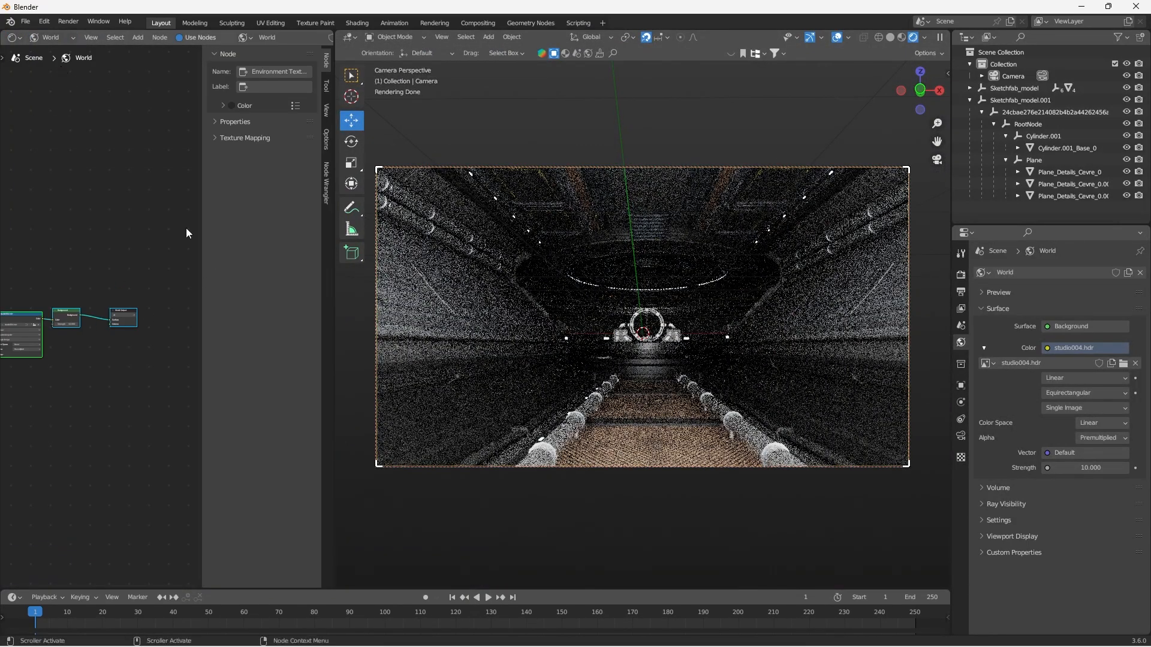
Step: Set the Environment Texture node's texture mapping Z rotation to 595°
click(216, 140)
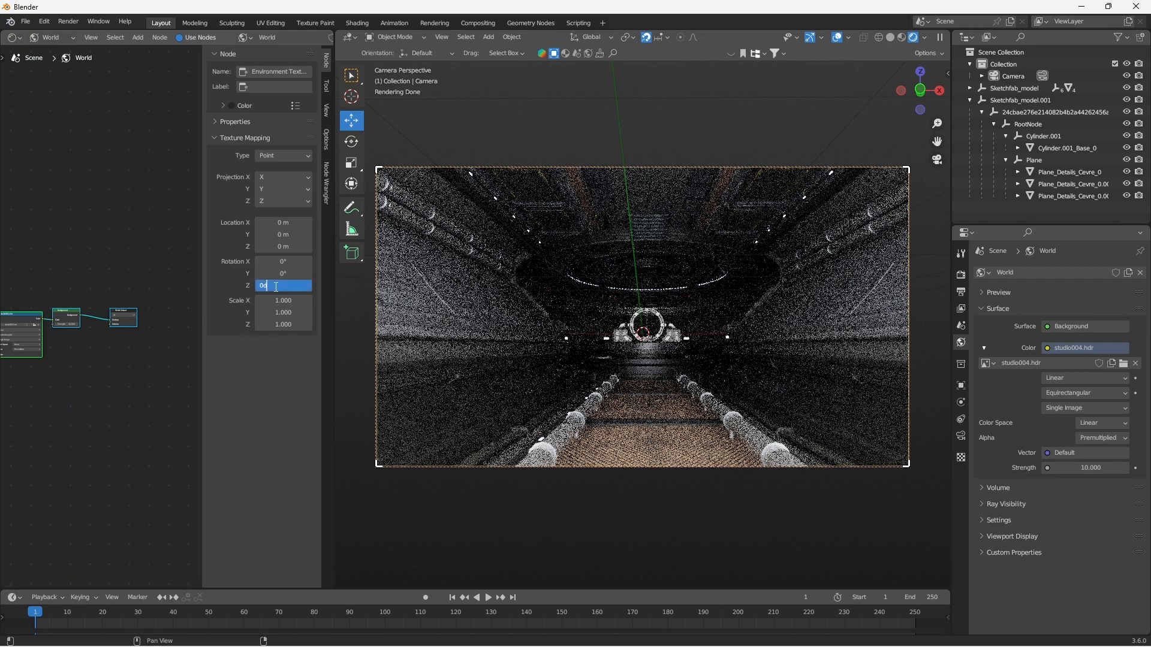
text(479)
key(Return)
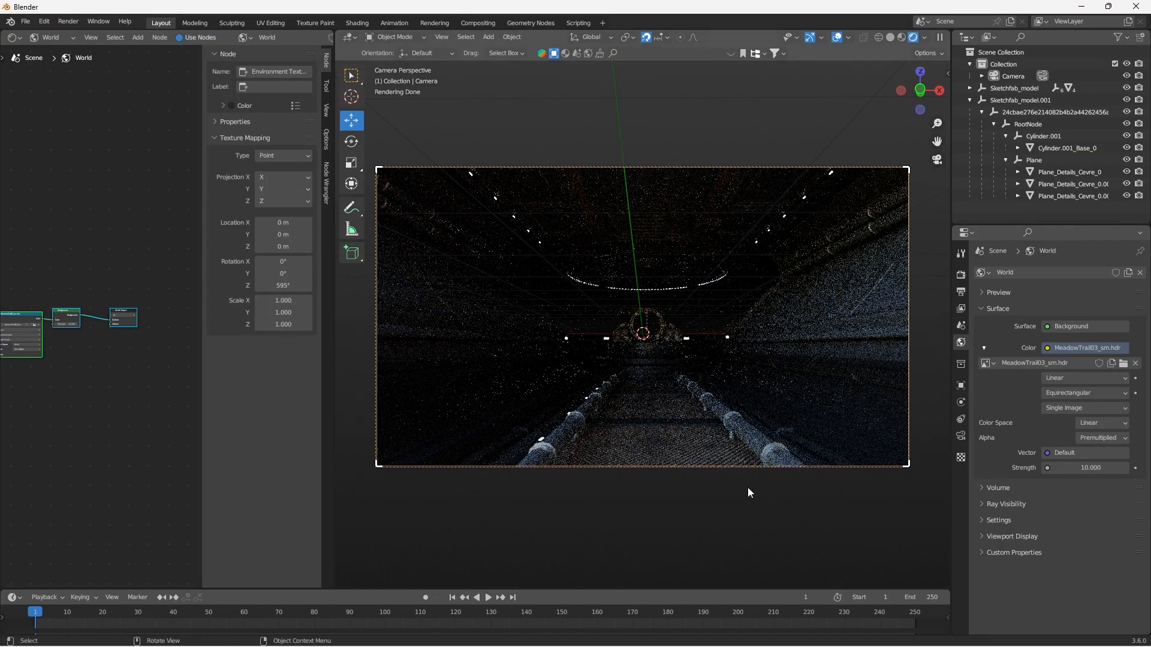
Step: Join the Shader Editor area with the 3D viewport so that only the viewport remains
scroll(621, 309, up, 1)
scroll(621, 309, down, 1)
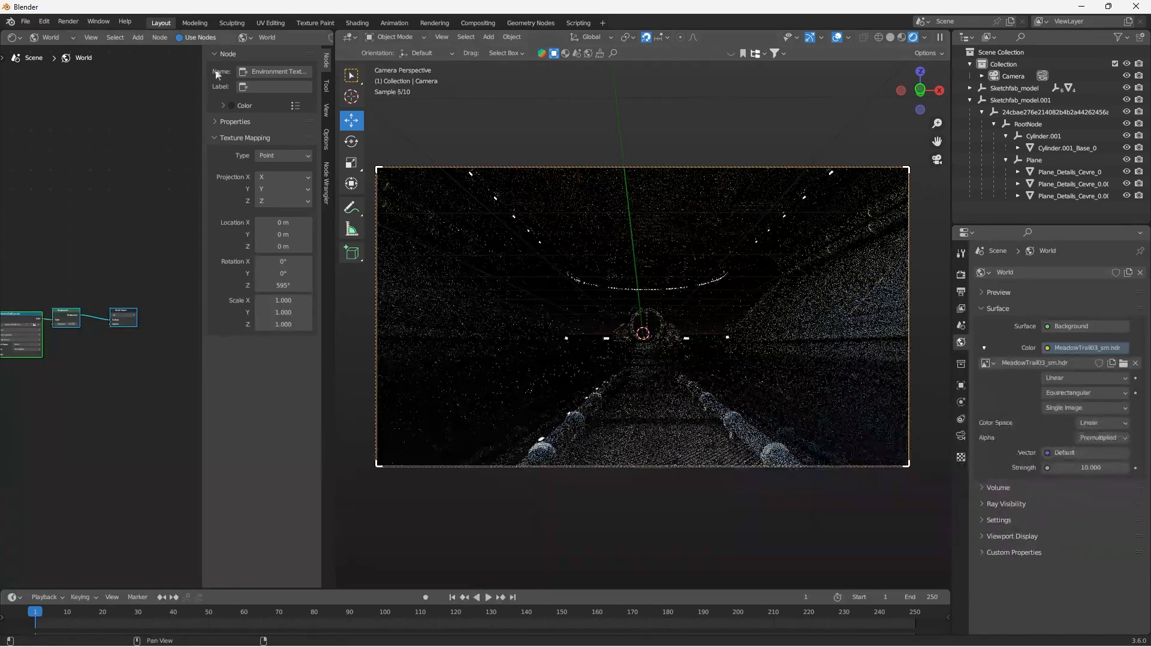
drag(333, 54, 262, 47)
right_click(263, 46)
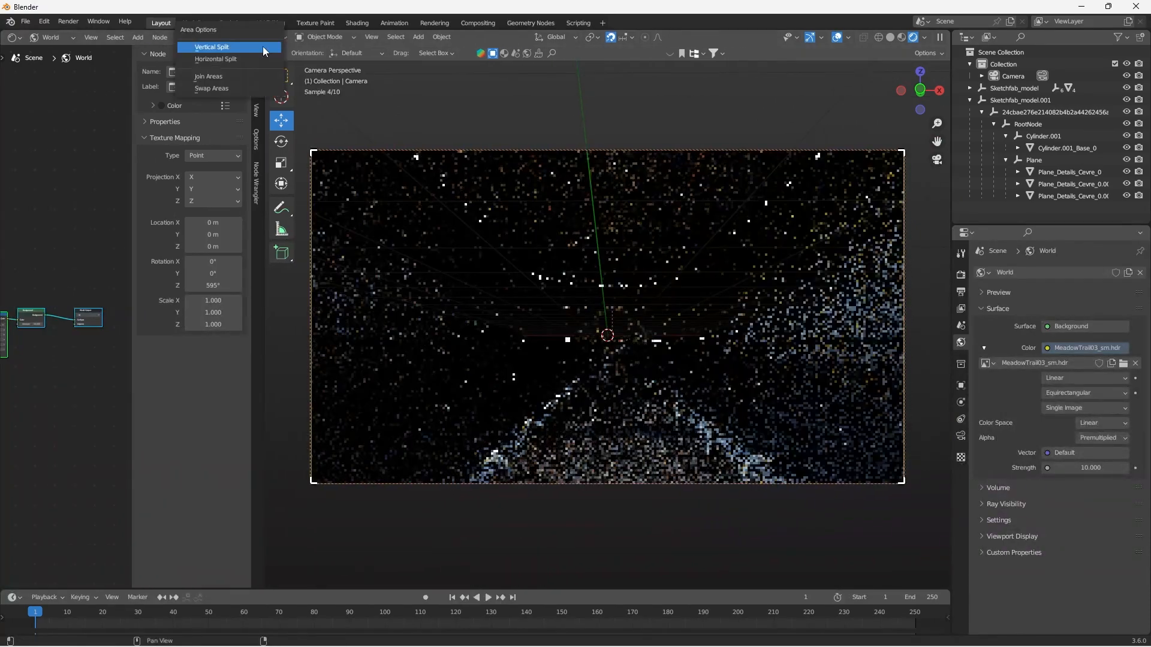
click(247, 76)
click(1, 95)
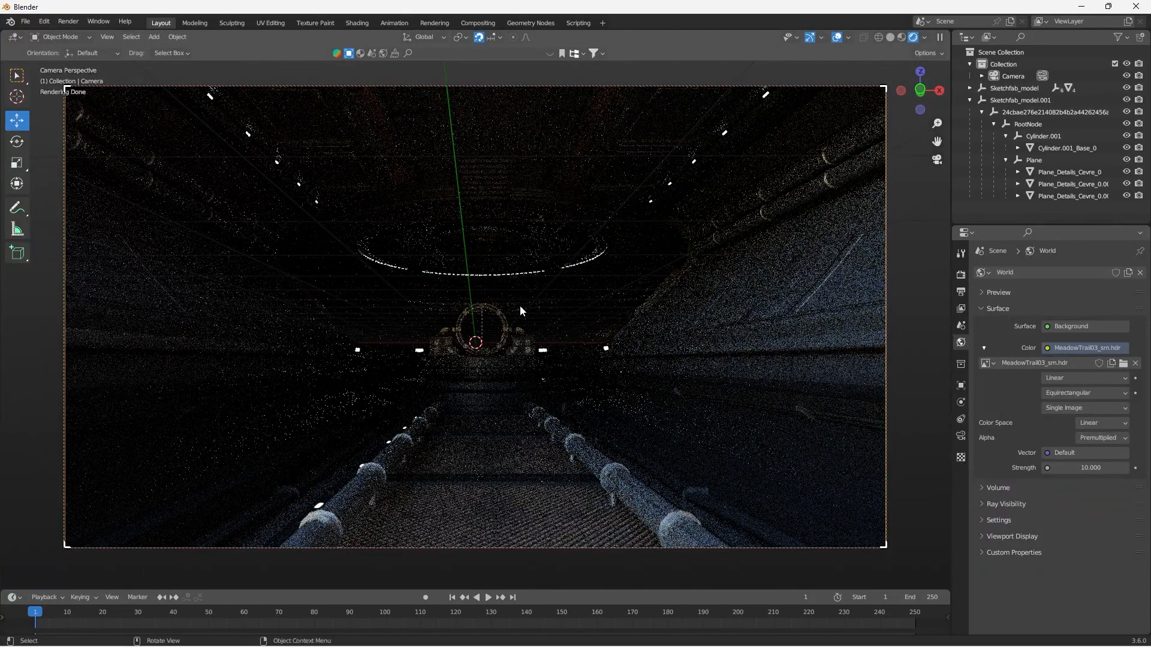
Step: Add an area light at the 3D cursor and scale it up several times
key(shift+a)
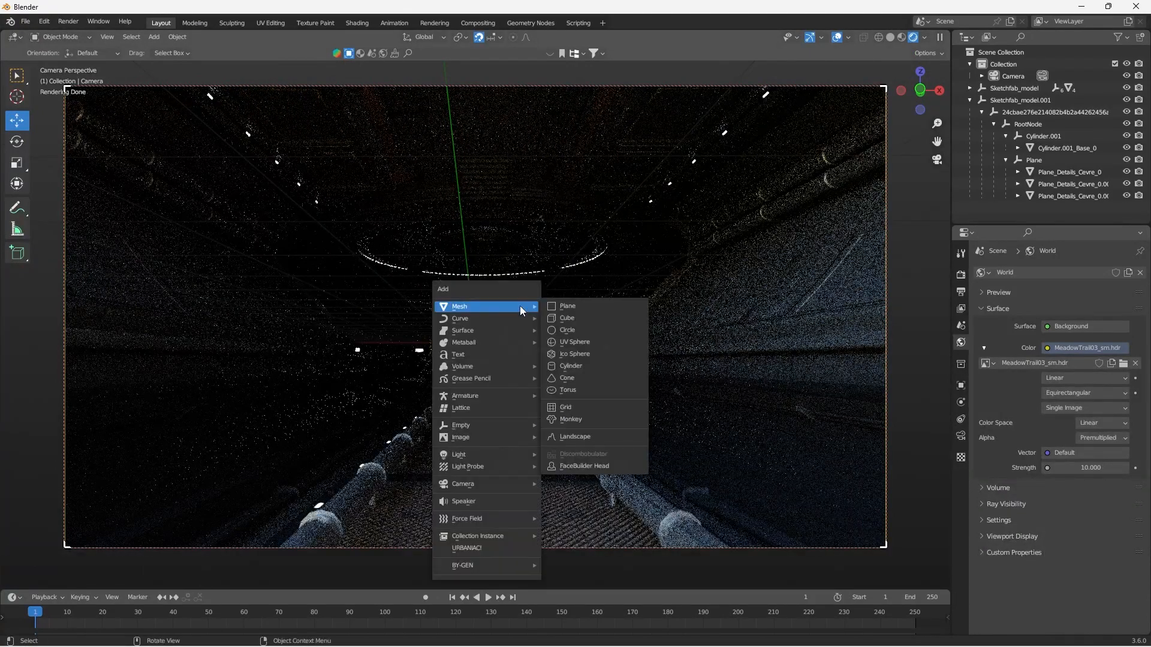
mouse_move(506, 454)
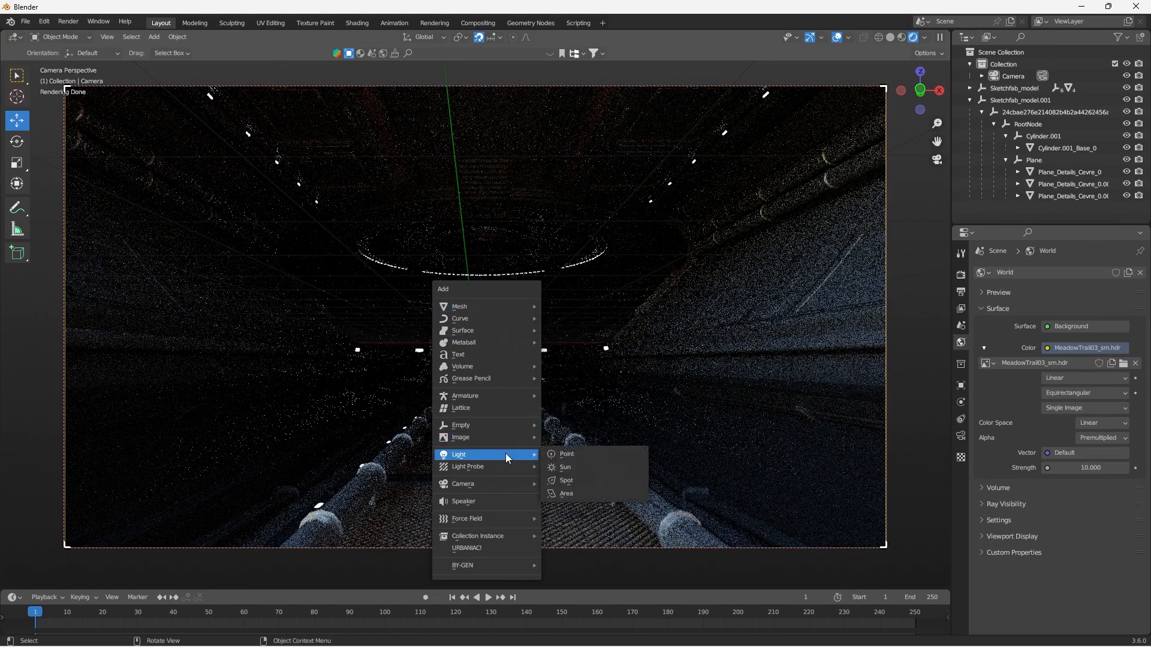
click(597, 494)
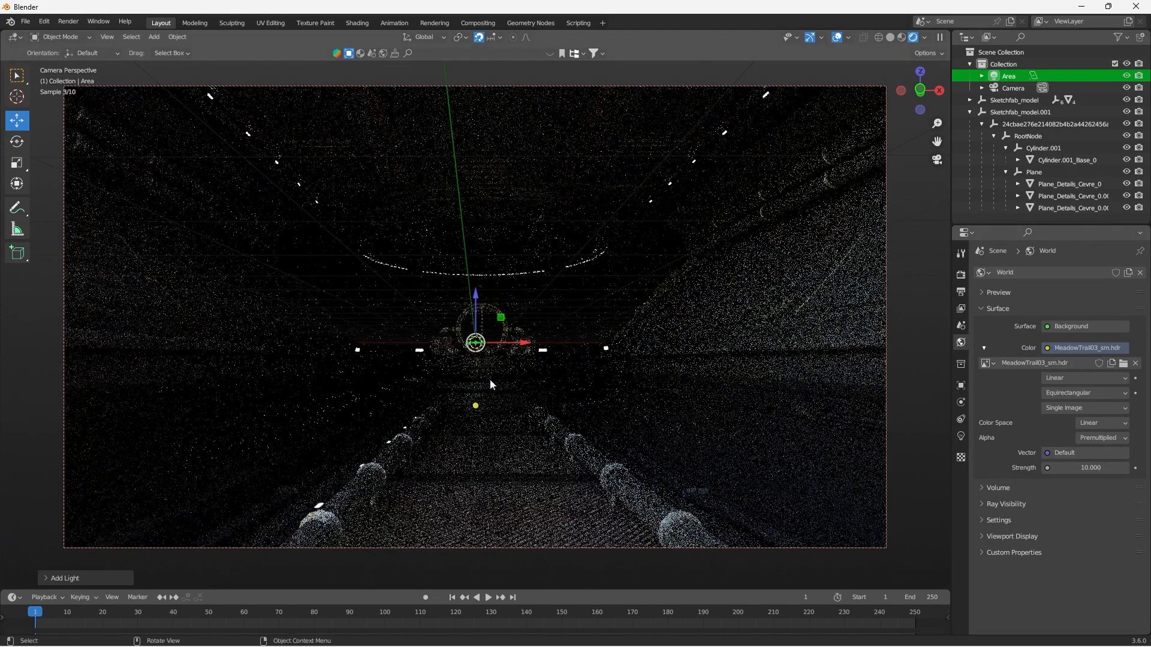
key(s)
click(700, 388)
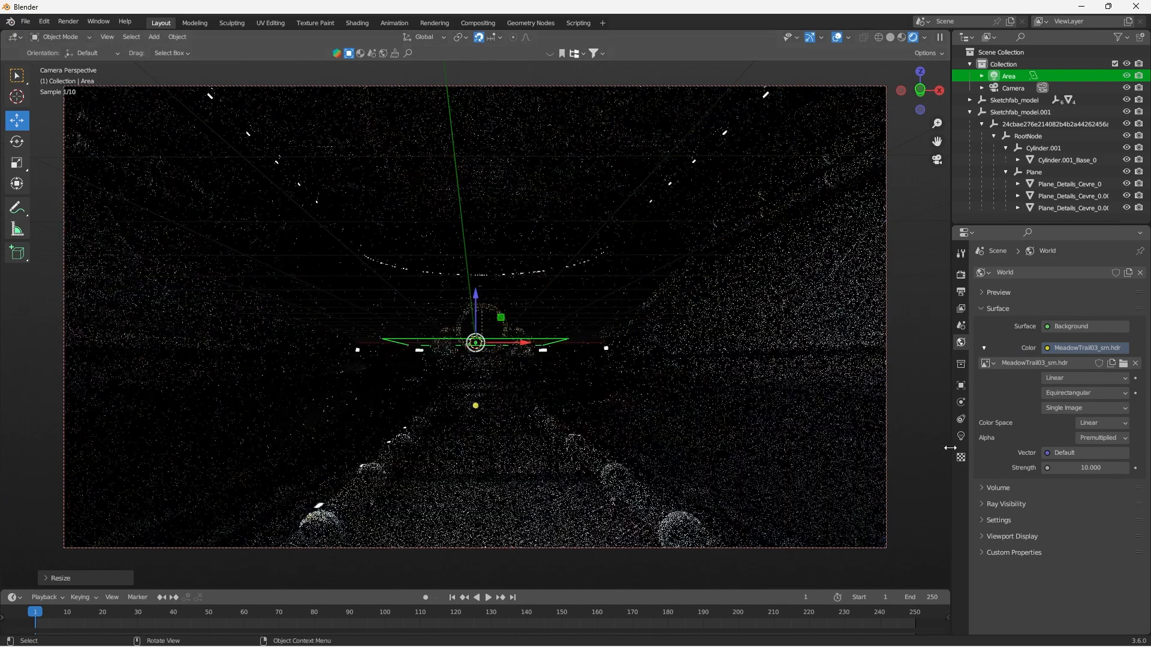
Step: Change the area light's shape to Disk
click(961, 438)
click(1073, 373)
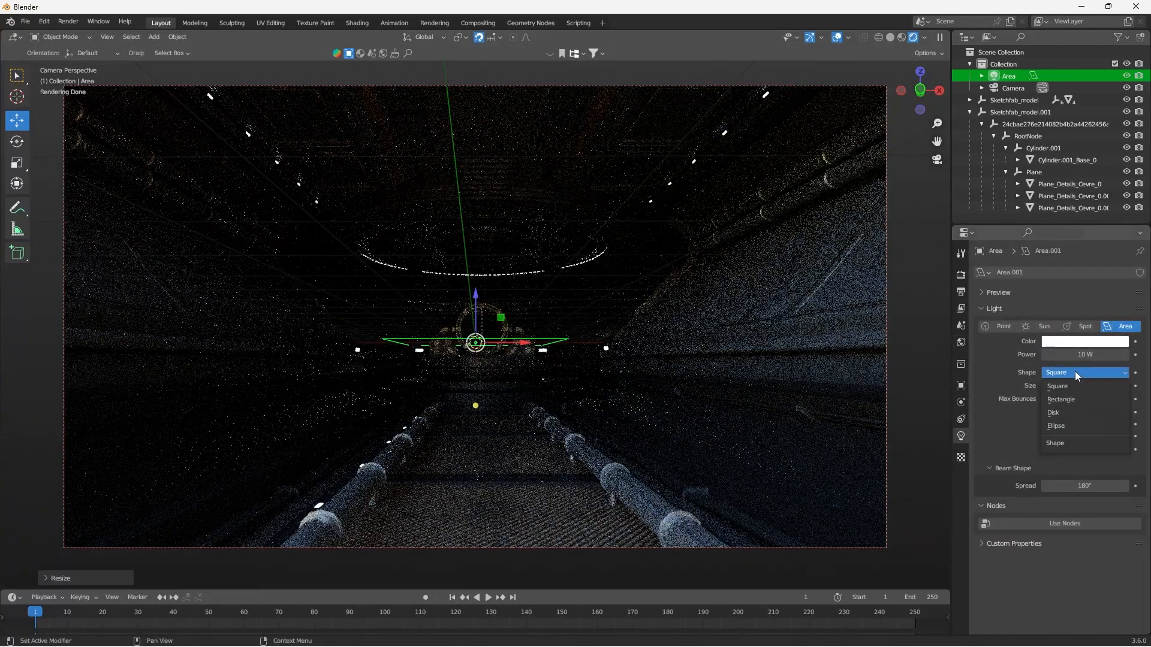
click(1056, 414)
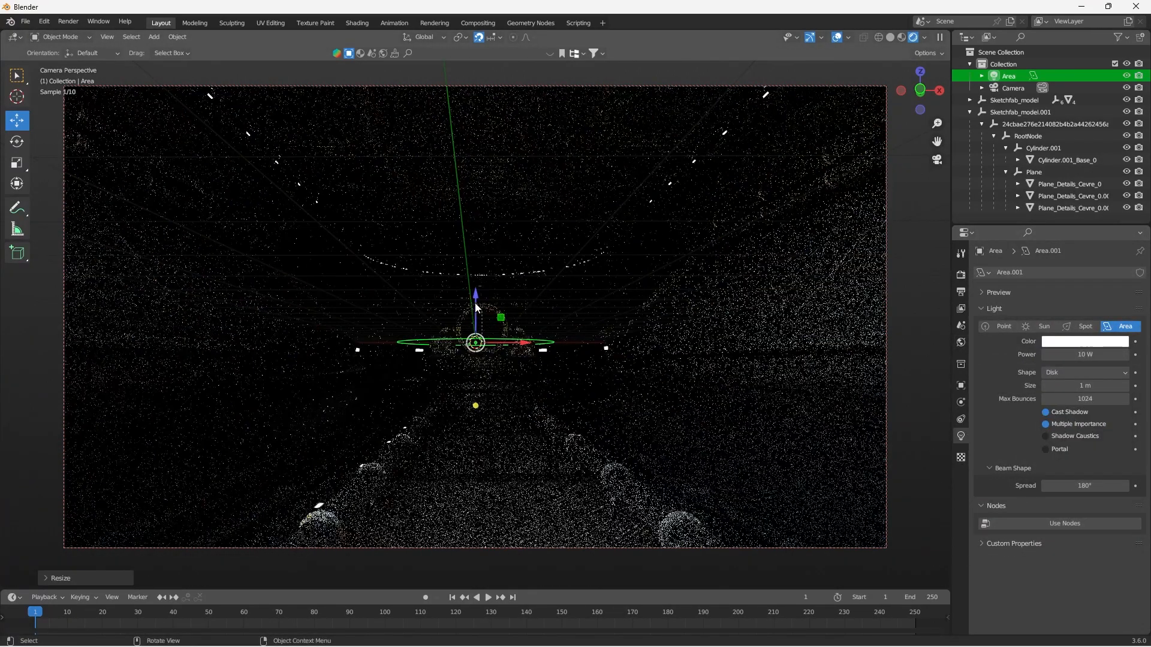
Step: Raise the disk light along the Z axis to the ceiling ring and check its placement from outside the model
key(g)
key(z)
click(487, 226)
middle_drag(526, 348, 637, 404)
scroll(455, 371, down, 4)
middle_drag(451, 367, 709, 232)
key(KP_0)
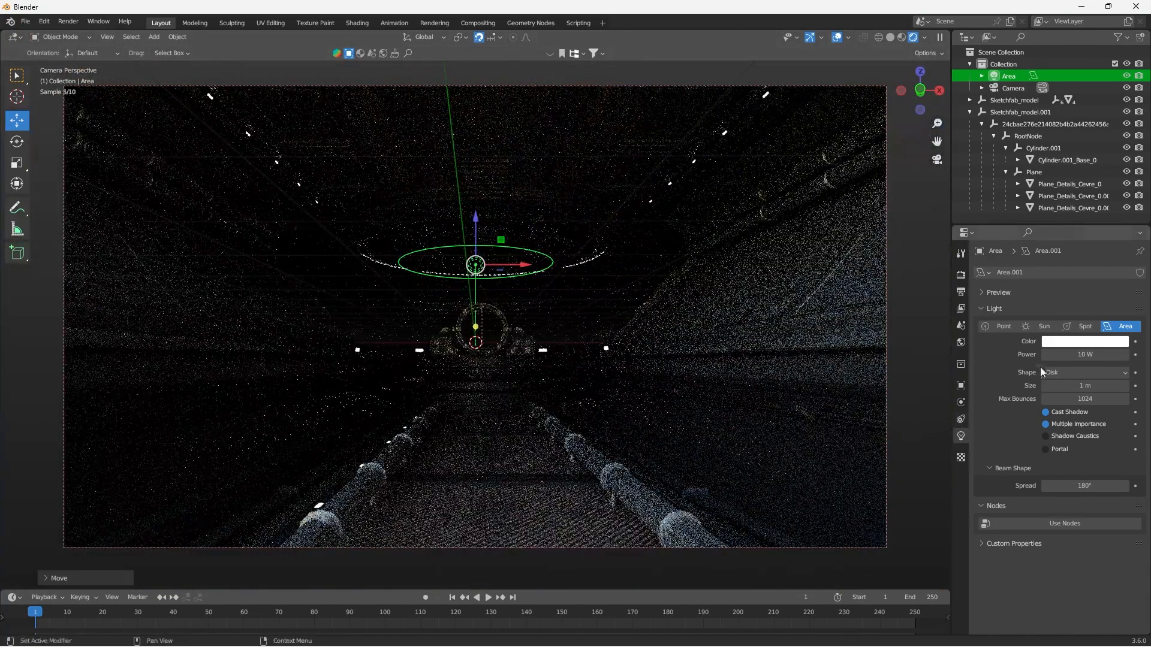
Step: Set the disk light's power to 2000 W and move it slightly higher inside the ceiling ring
click(1081, 357)
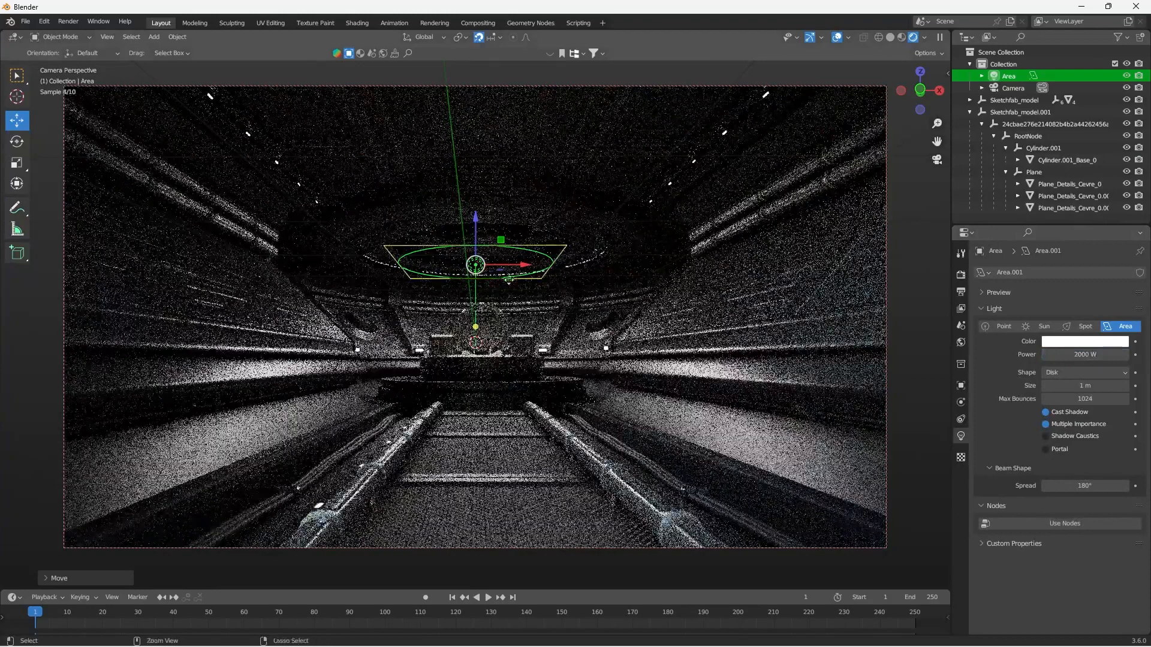
drag(523, 266, 486, 220)
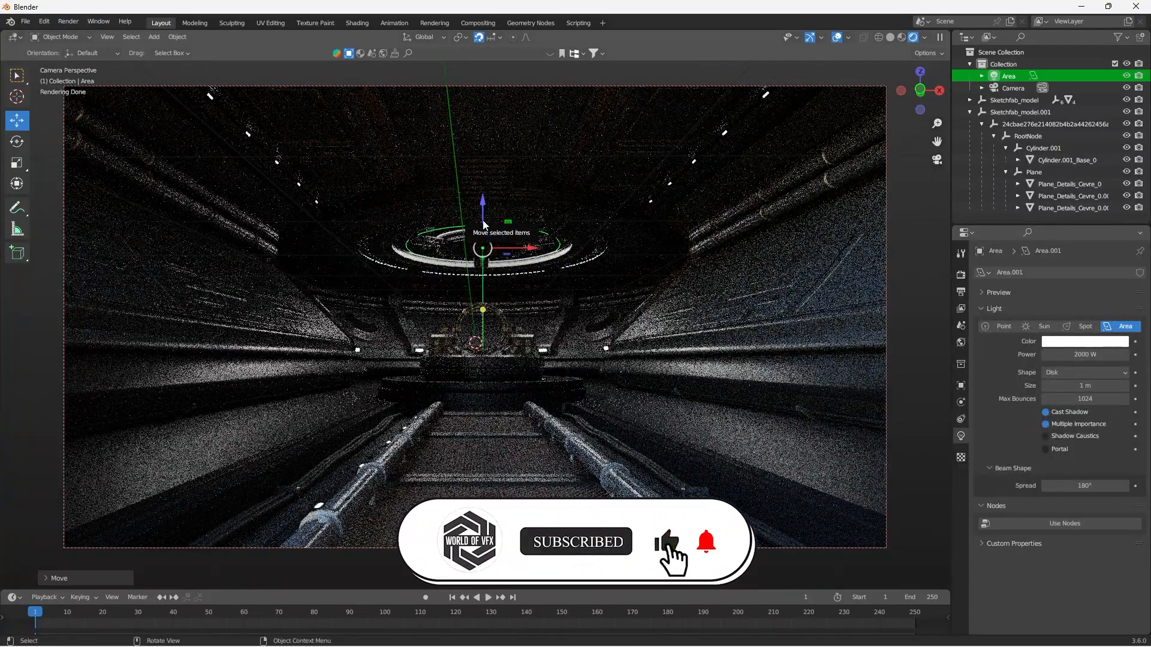
key(KP_0)
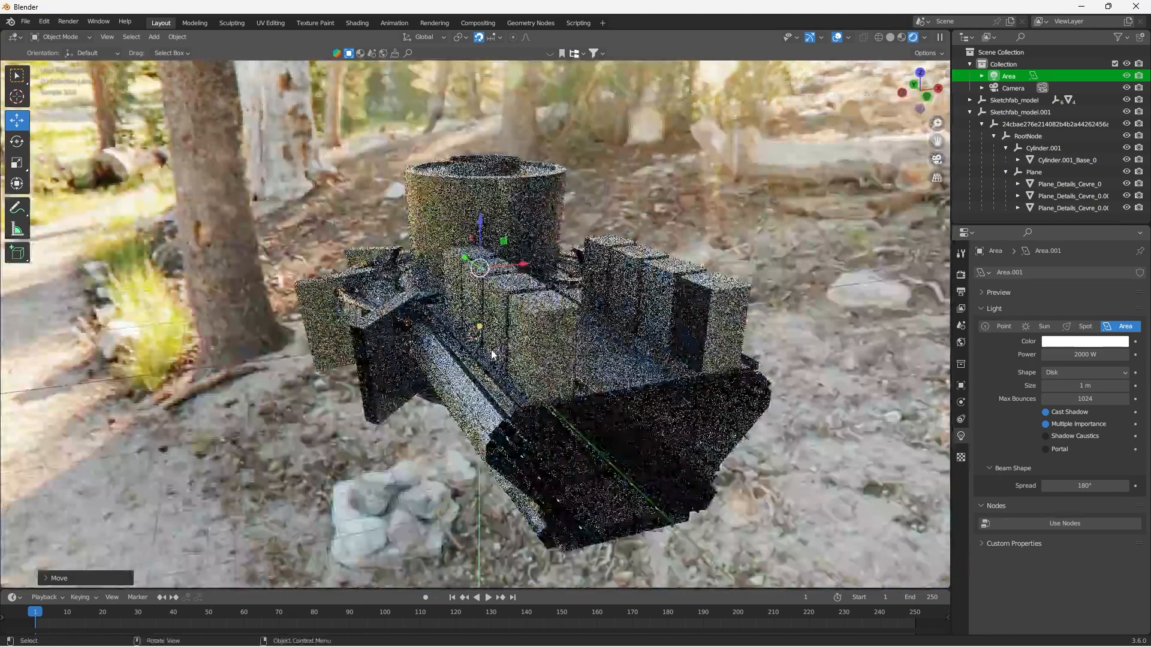
middle_drag(492, 355, 526, 361)
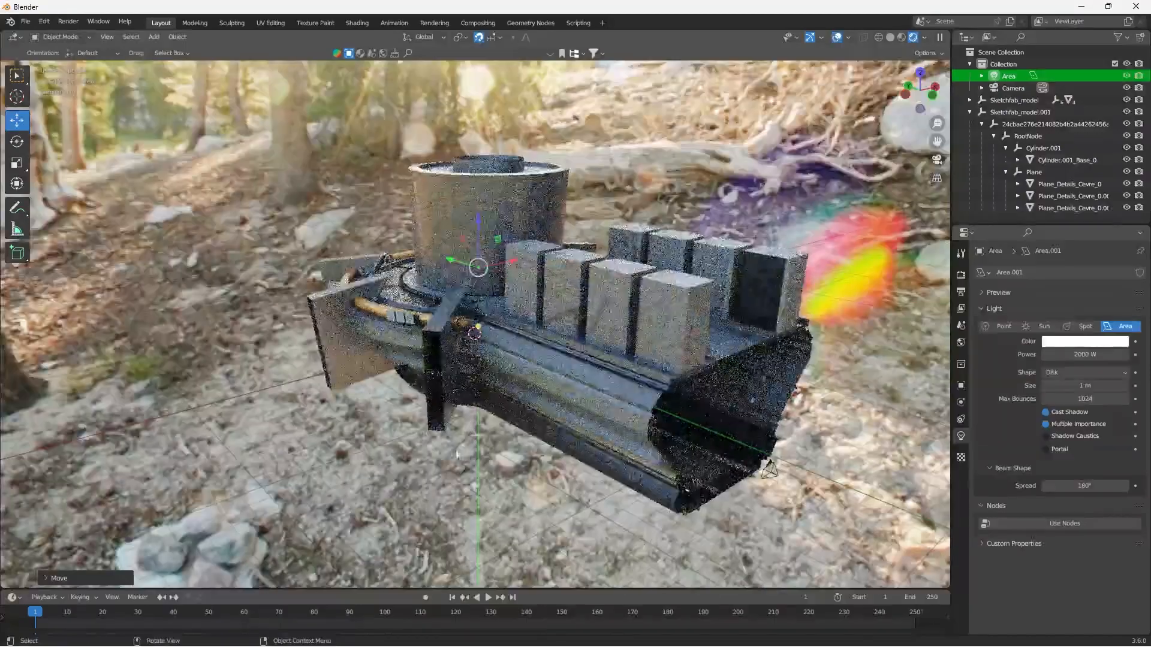
Step: Add a mesh cube and scale it up uniformly around the corridor beneath the ceiling ring
click(455, 465)
key(shift+a)
mouse_move(428, 315)
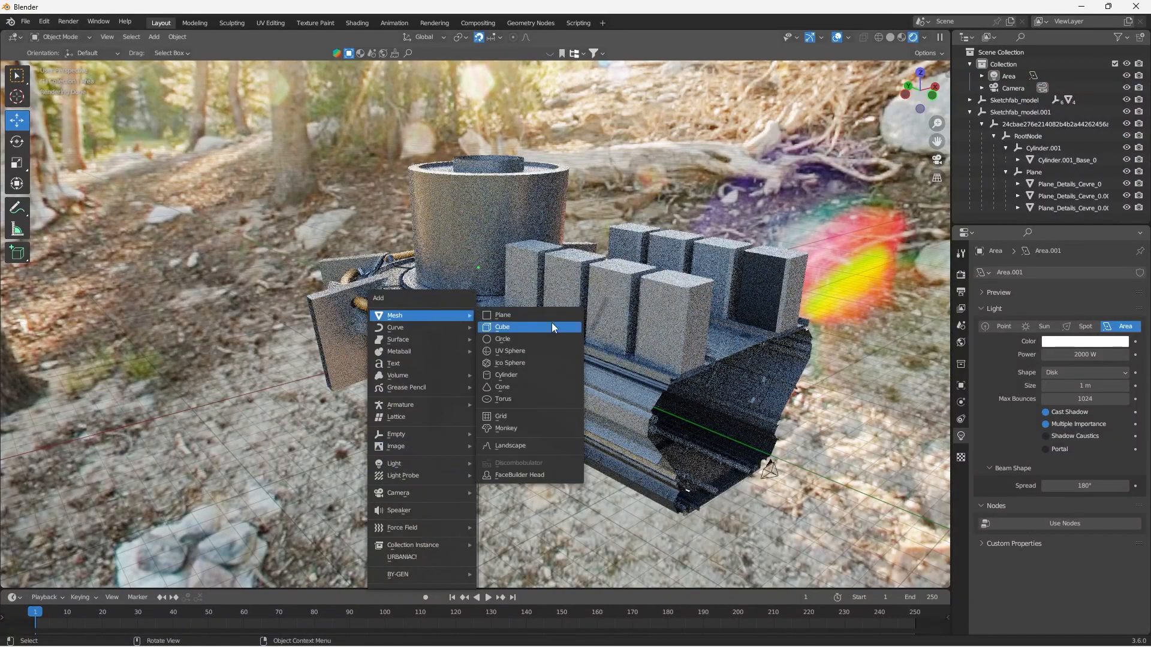
click(548, 329)
key(s)
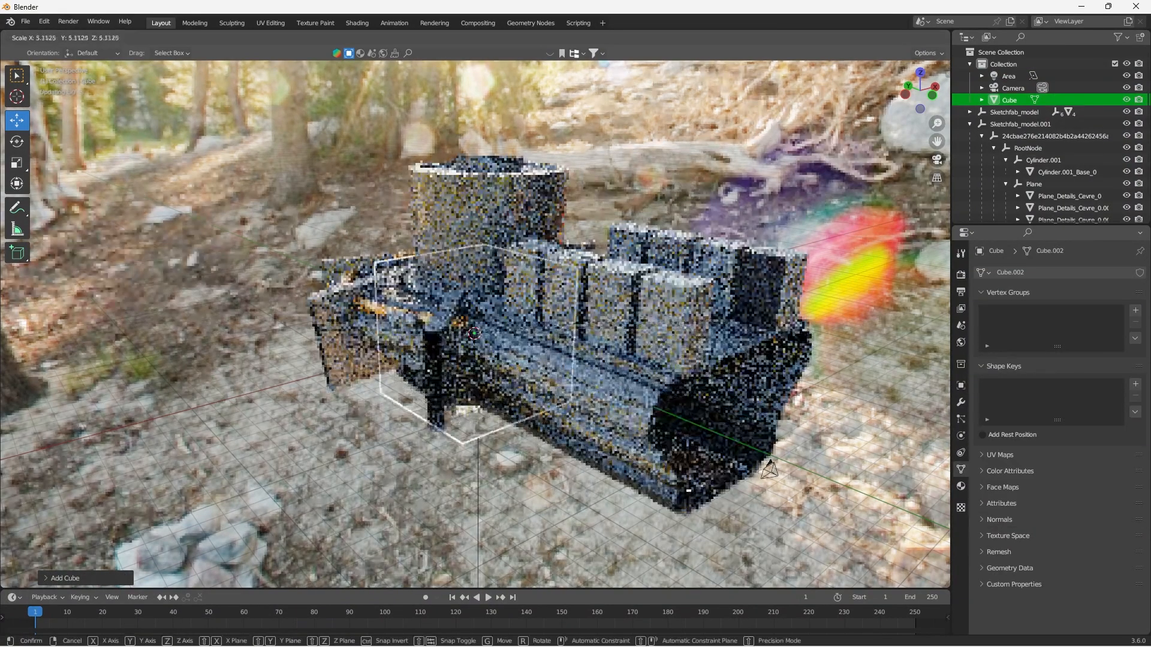
click(34, 318)
middle_drag(34, 317, 81, 319)
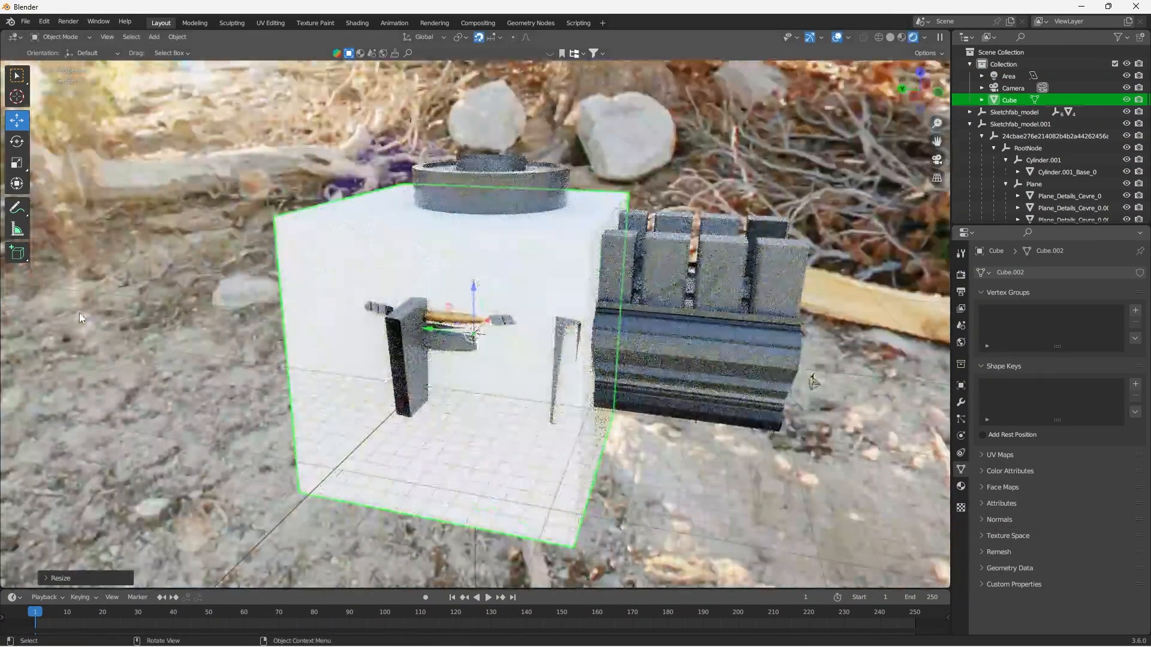
Step: Stretch the cube along the global Y axis to cover the corridor's length
key(s)
key(y)
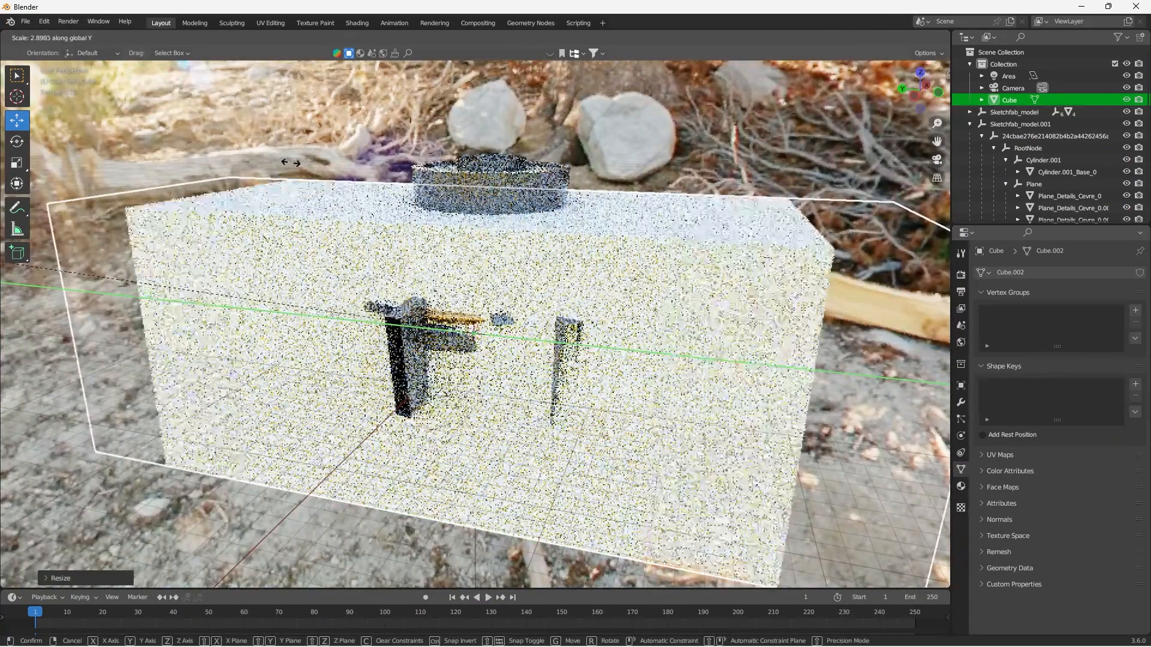
click(471, 326)
middle_drag(490, 333, 480, 335)
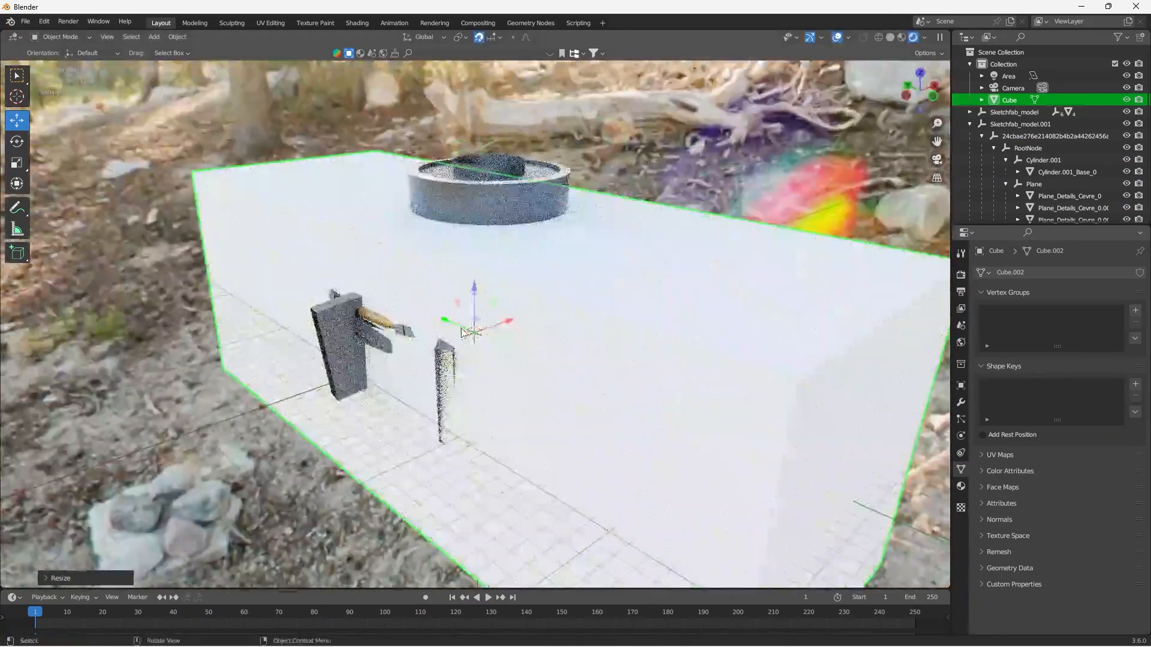
Step: Scale the cube up along the global X and Z axes until it encloses the whole corridor model
key(s)
key(x)
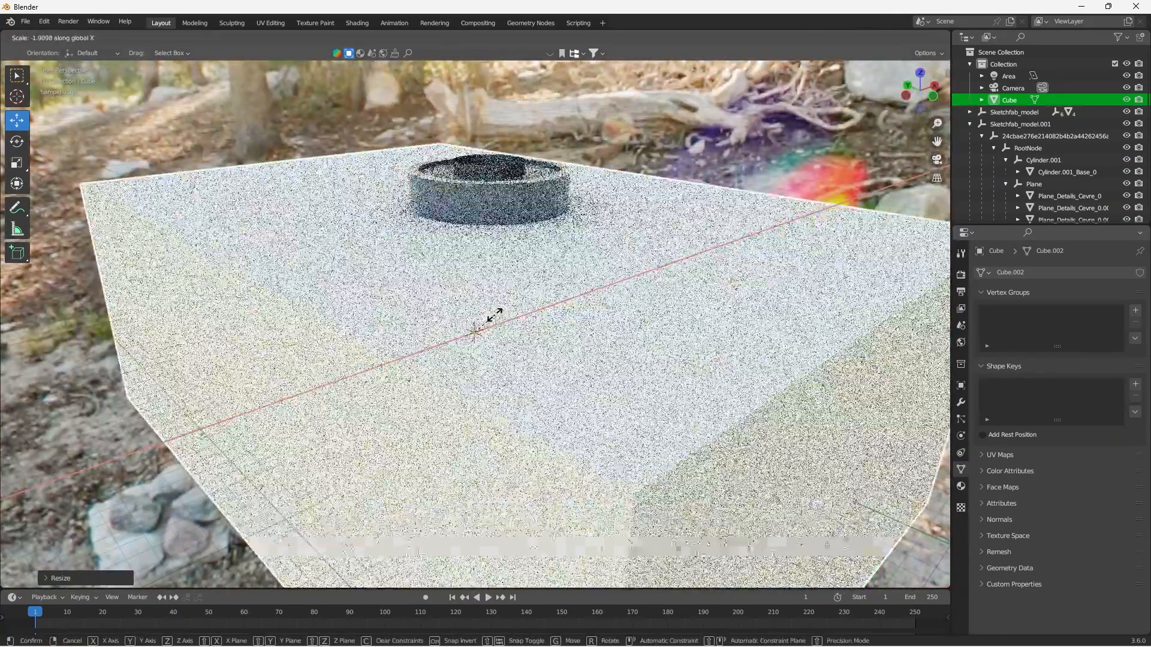
key(Escape)
key(s)
key(z)
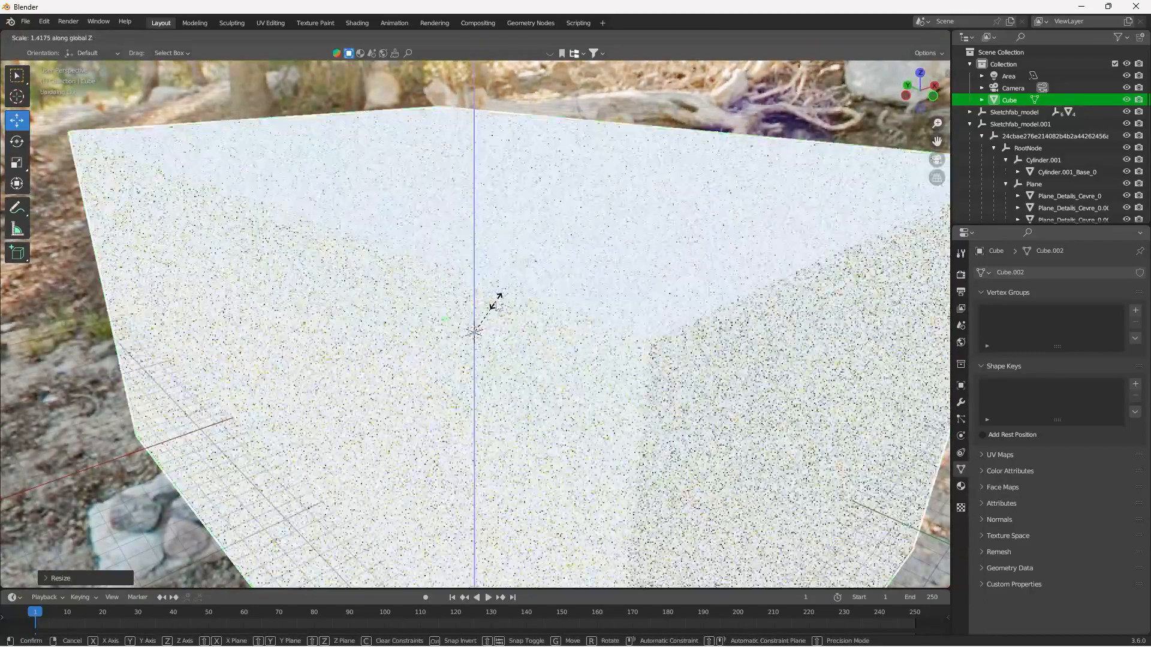
click(497, 304)
middle_drag(497, 303, 471, 295)
Step: Look through the scene camera and switch to the Shading workspace with a rendered viewport
click(937, 159)
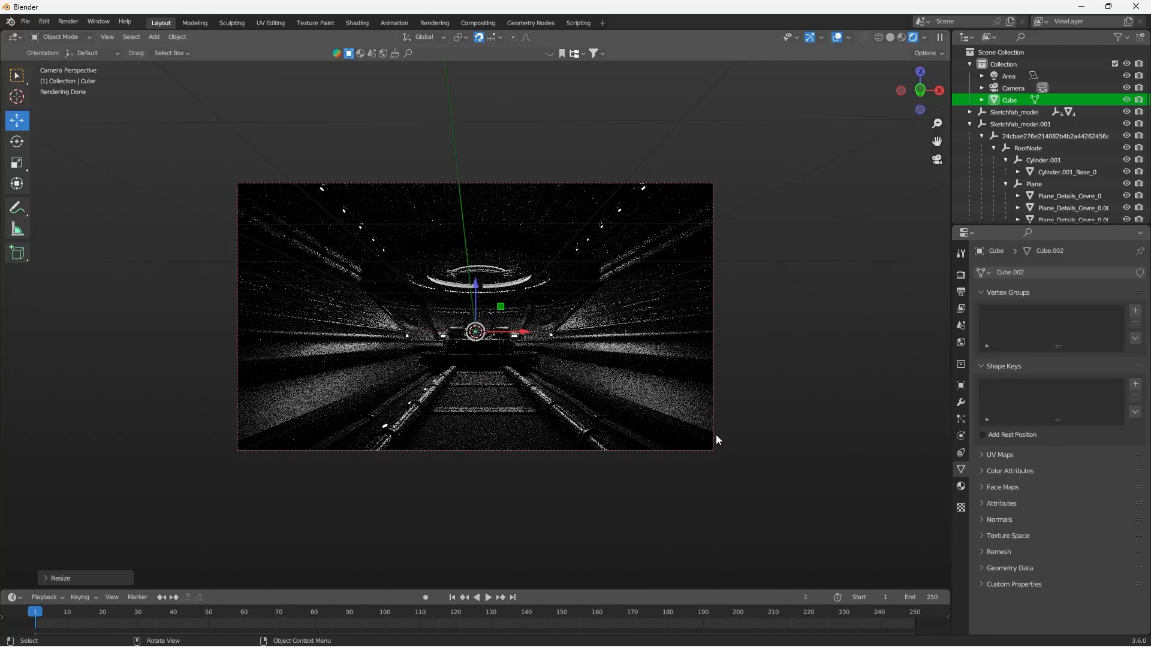
click(352, 24)
click(928, 38)
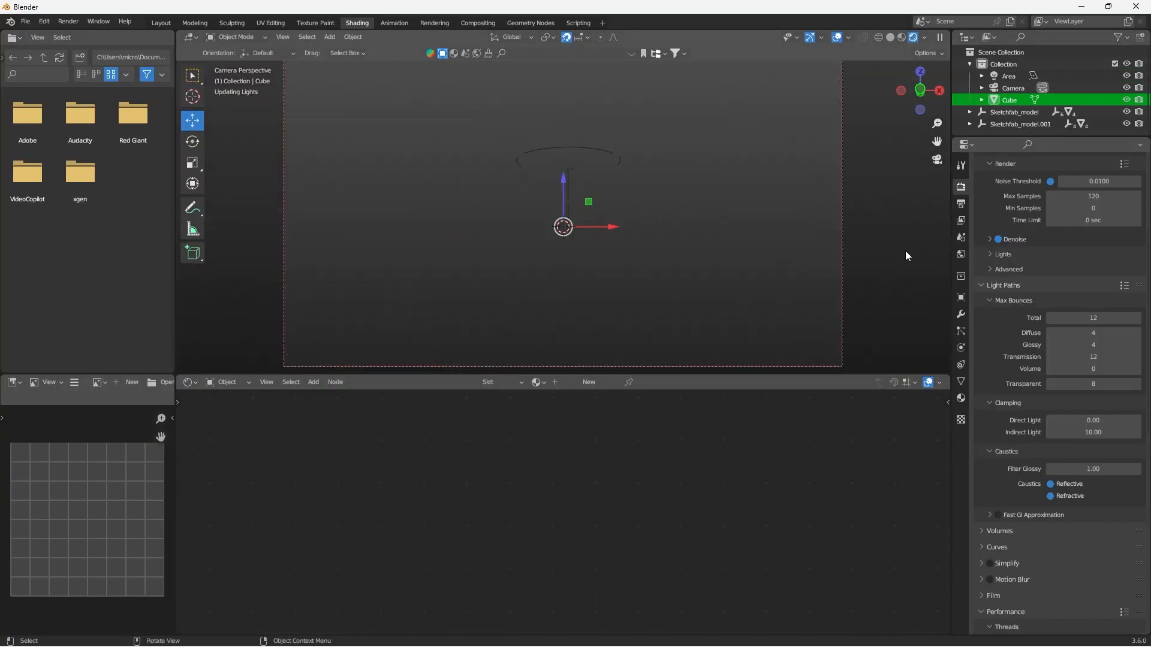
click(937, 161)
click(937, 162)
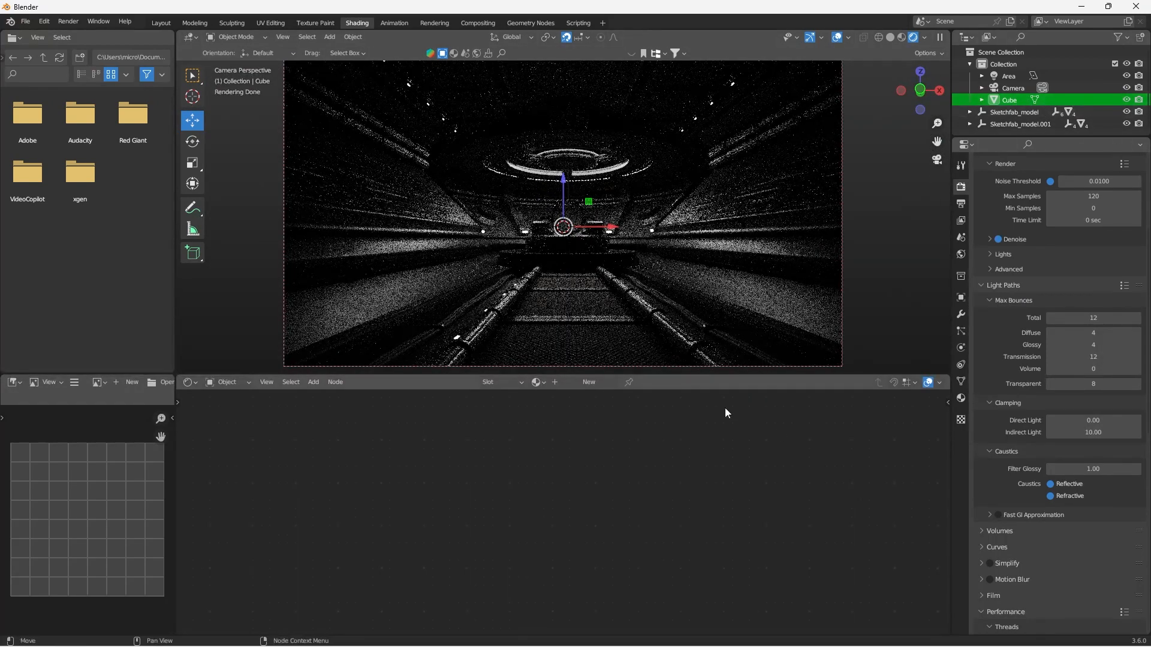
Step: Create a new material for the cube and delete its Principled BSDF node
click(599, 383)
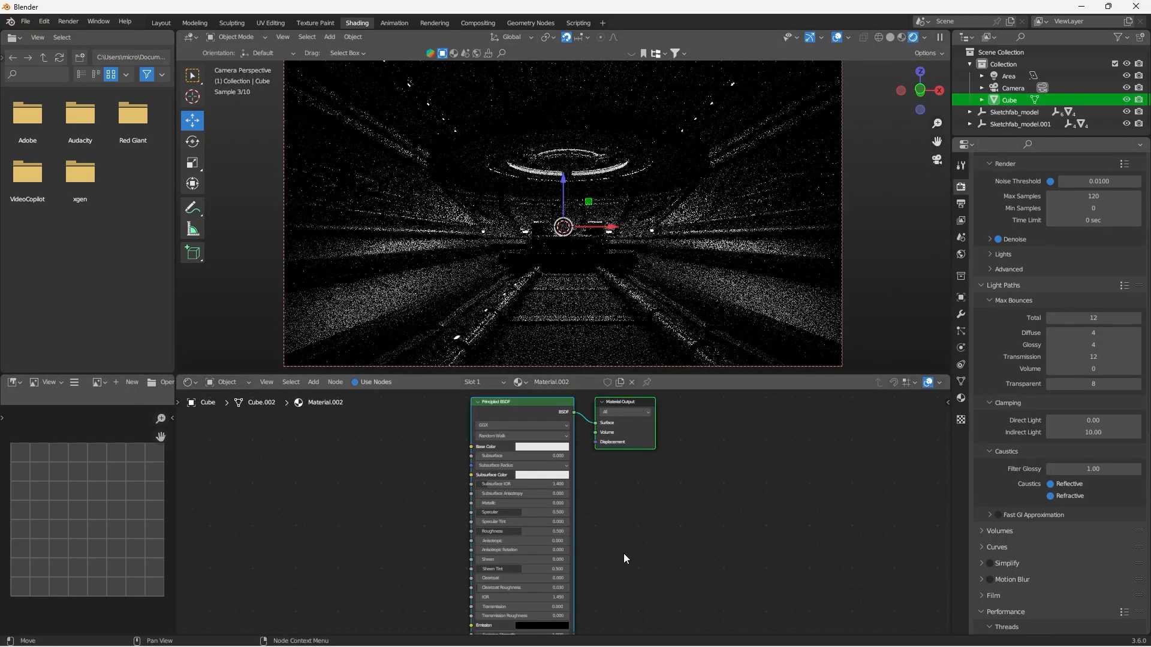
middle_drag(629, 532, 647, 538)
click(528, 414)
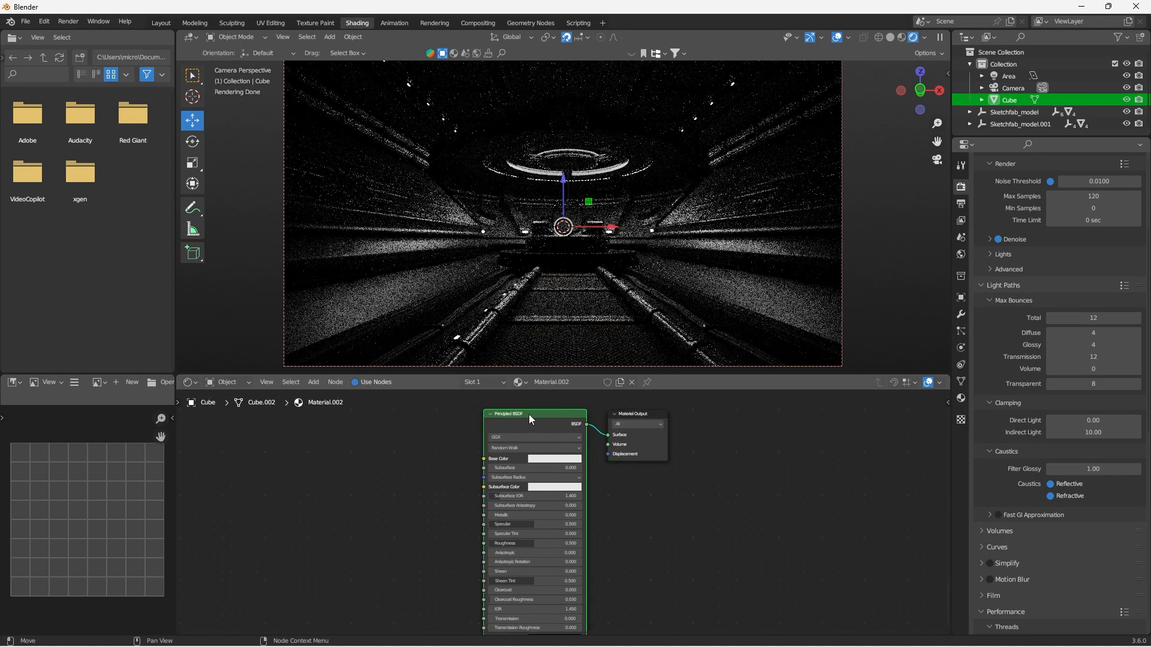
key(x)
Step: Add a Volume Scatter node and connect its output to the Material Output's Volume input
key(shift+a)
click(531, 438)
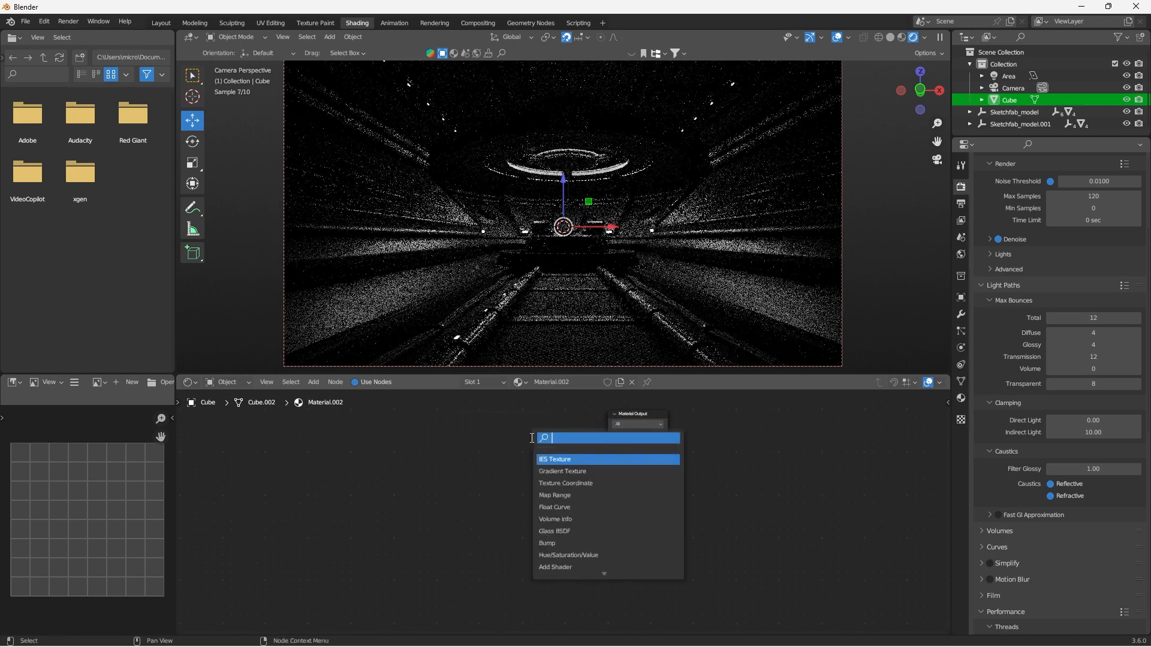
text(volume)
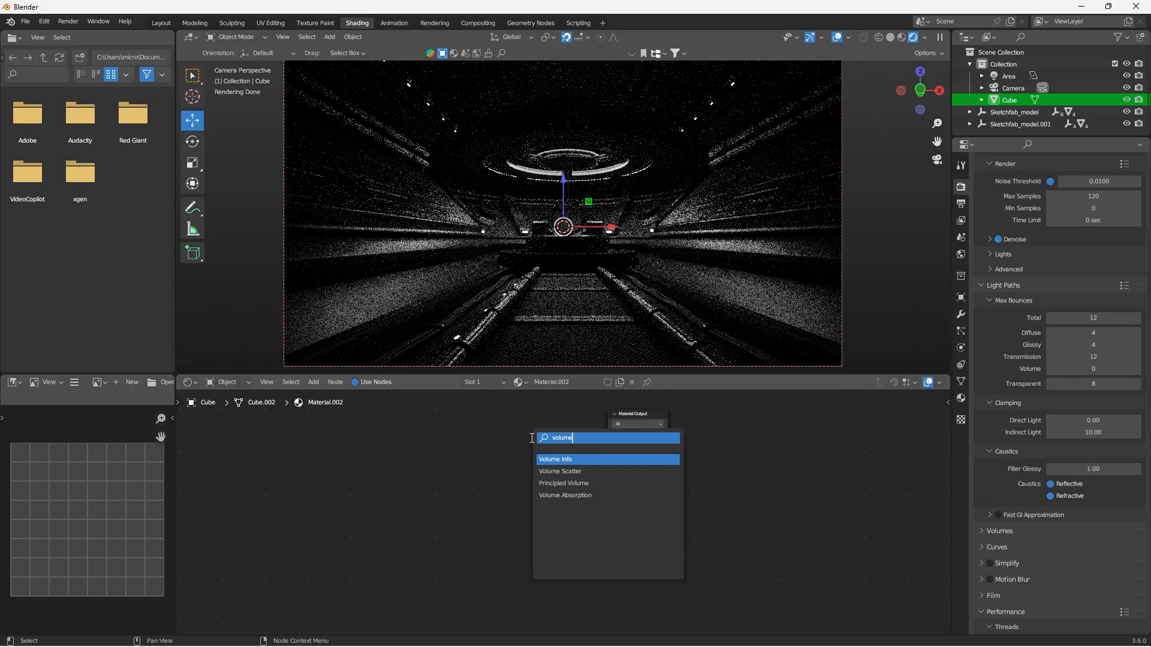
click(581, 472)
click(523, 482)
scroll(545, 433, up, 1)
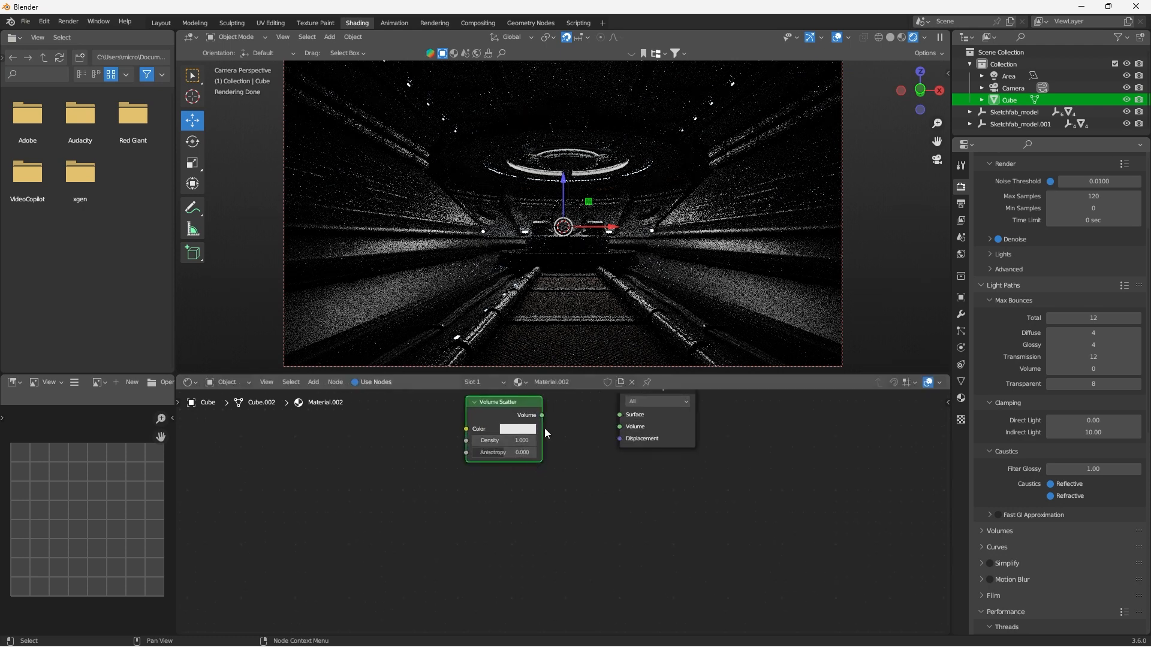
drag(541, 416, 620, 427)
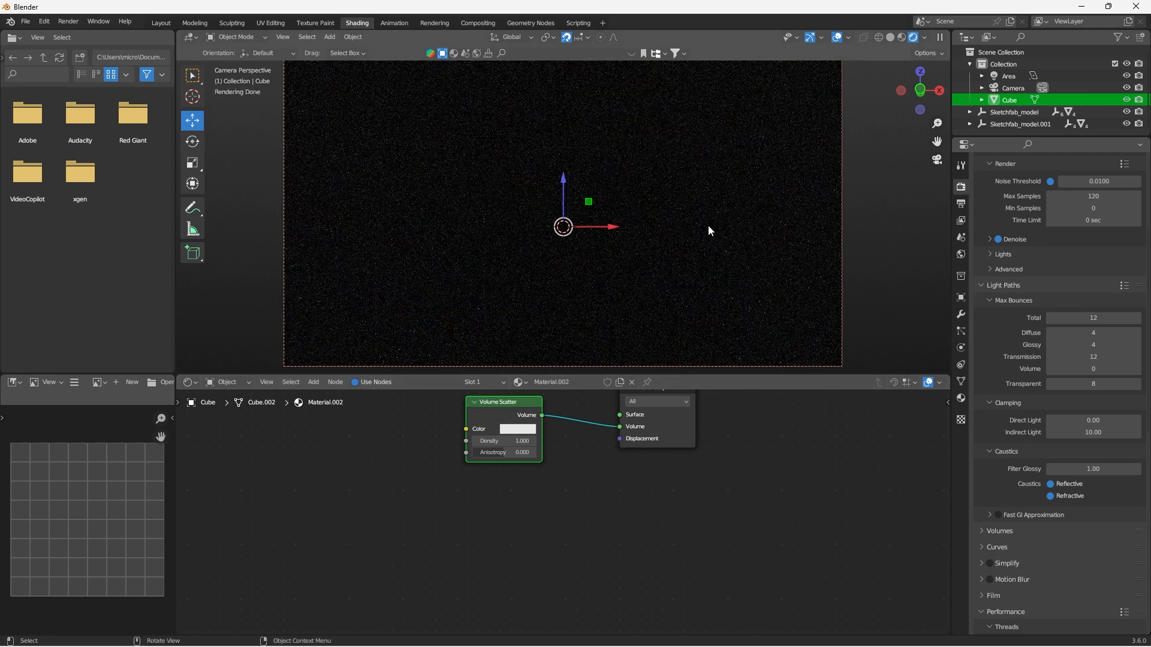
Step: Set the Volume Scatter node's density to 0.1, anisotropy to 0.9 and colour to orange
click(506, 442)
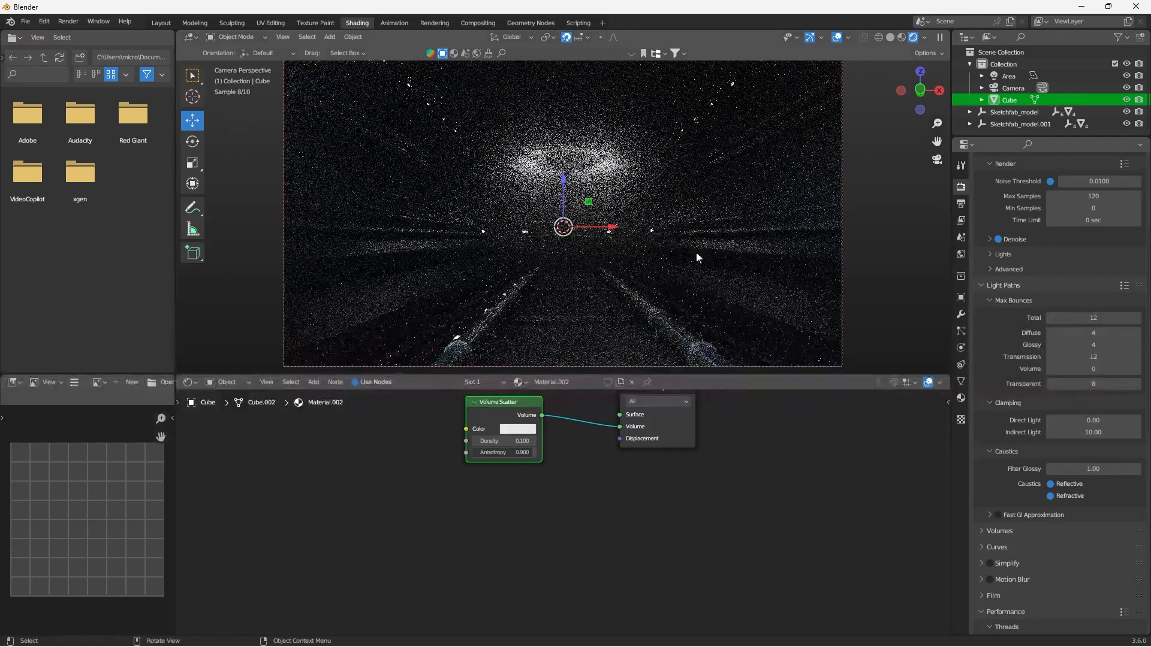
middle_drag(588, 499, 584, 567)
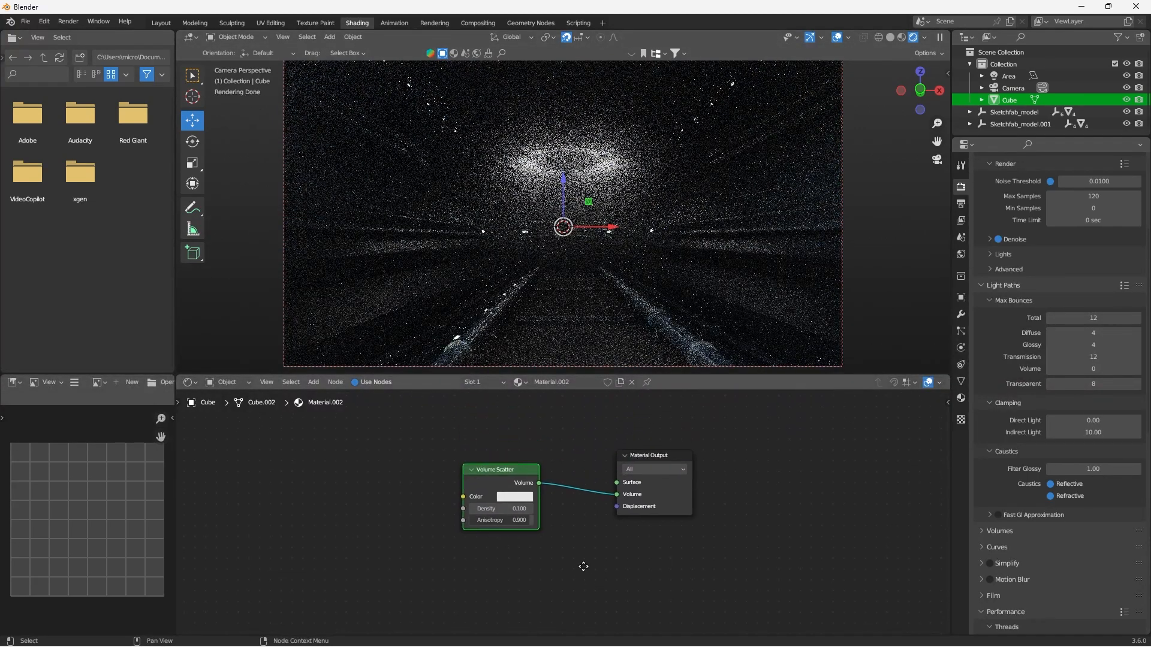
click(511, 498)
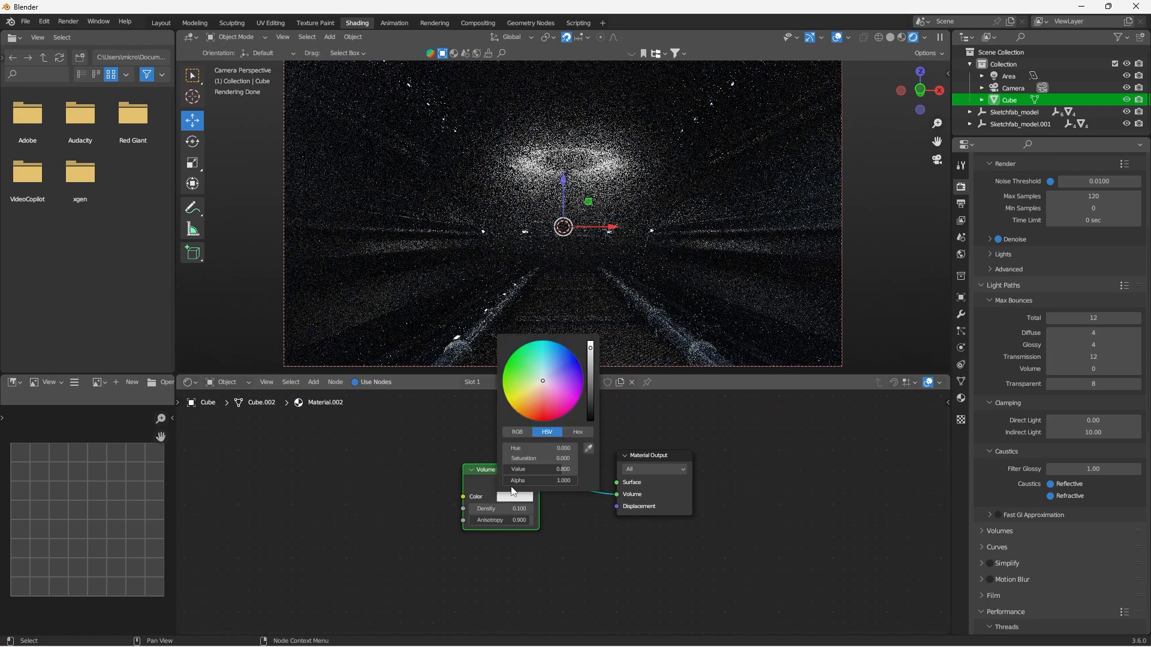
click(529, 404)
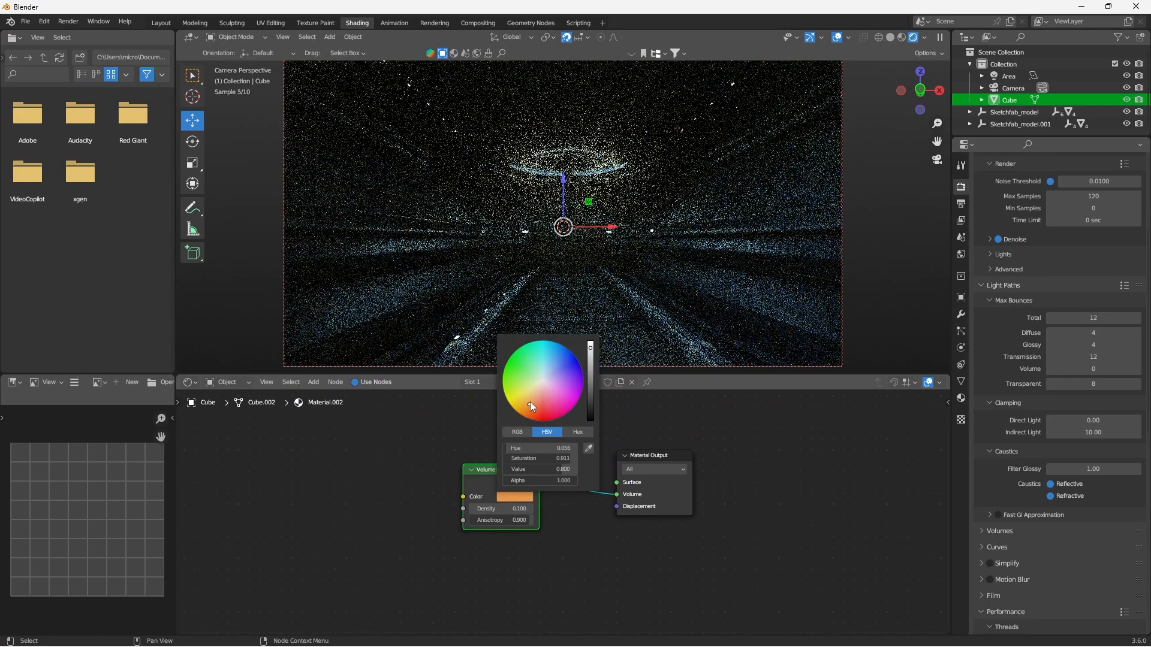
click(527, 409)
click(604, 551)
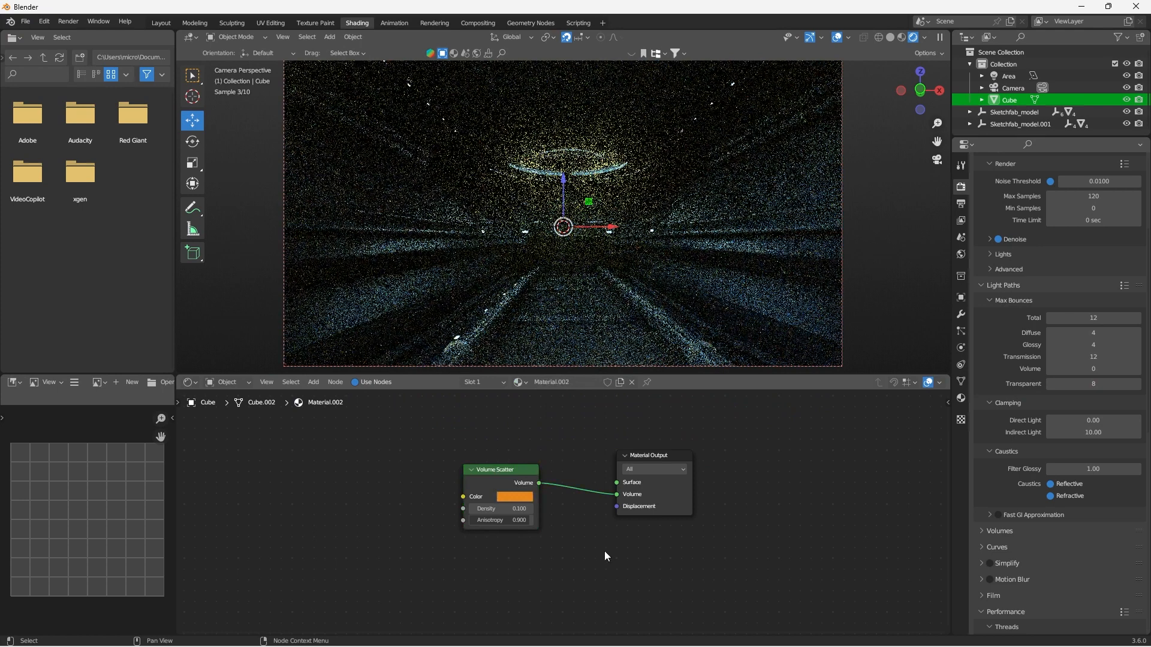
Step: Try a blue colour on the disk area light, then make the light yellow
click(1009, 76)
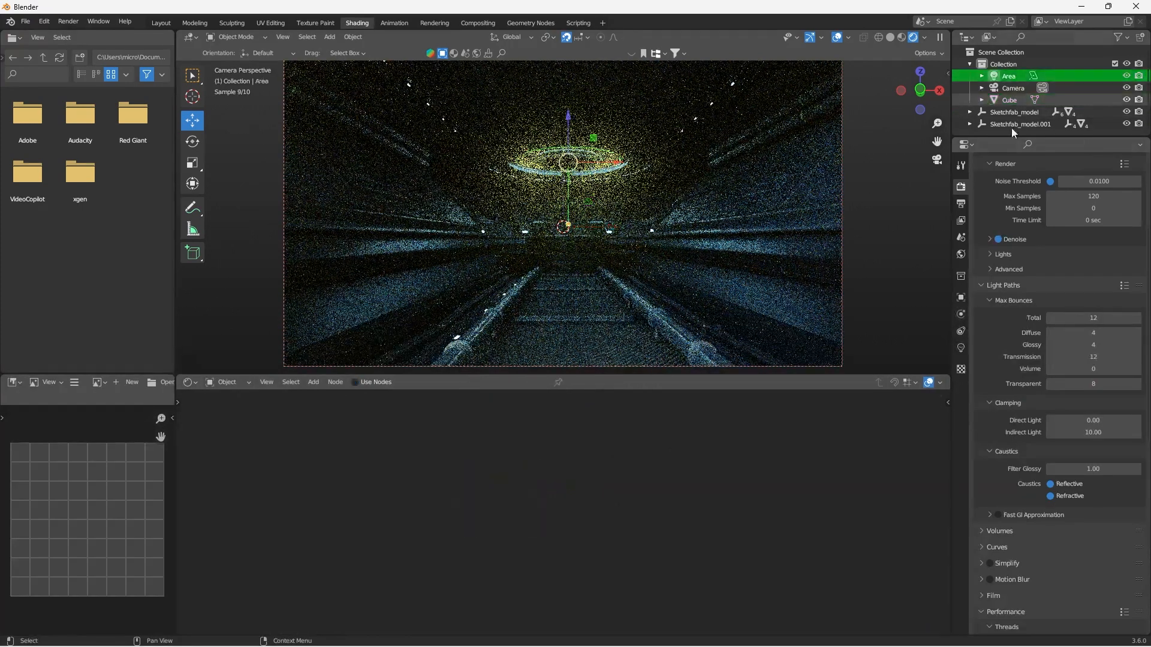
click(961, 348)
click(1085, 254)
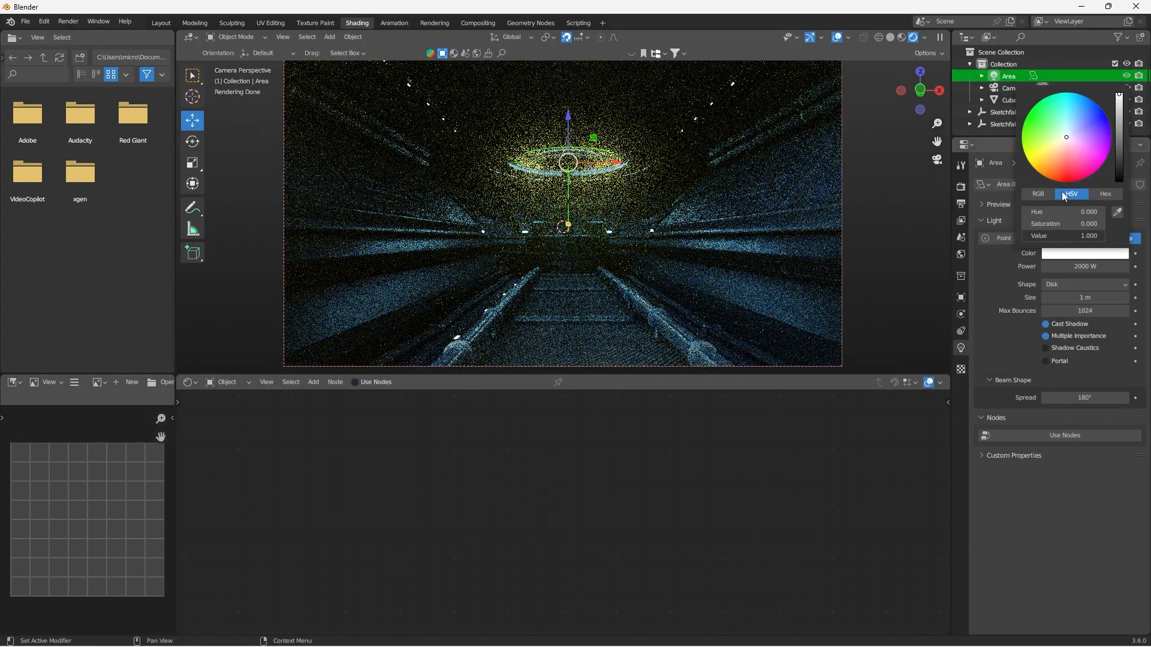
drag(1060, 163, 1080, 108)
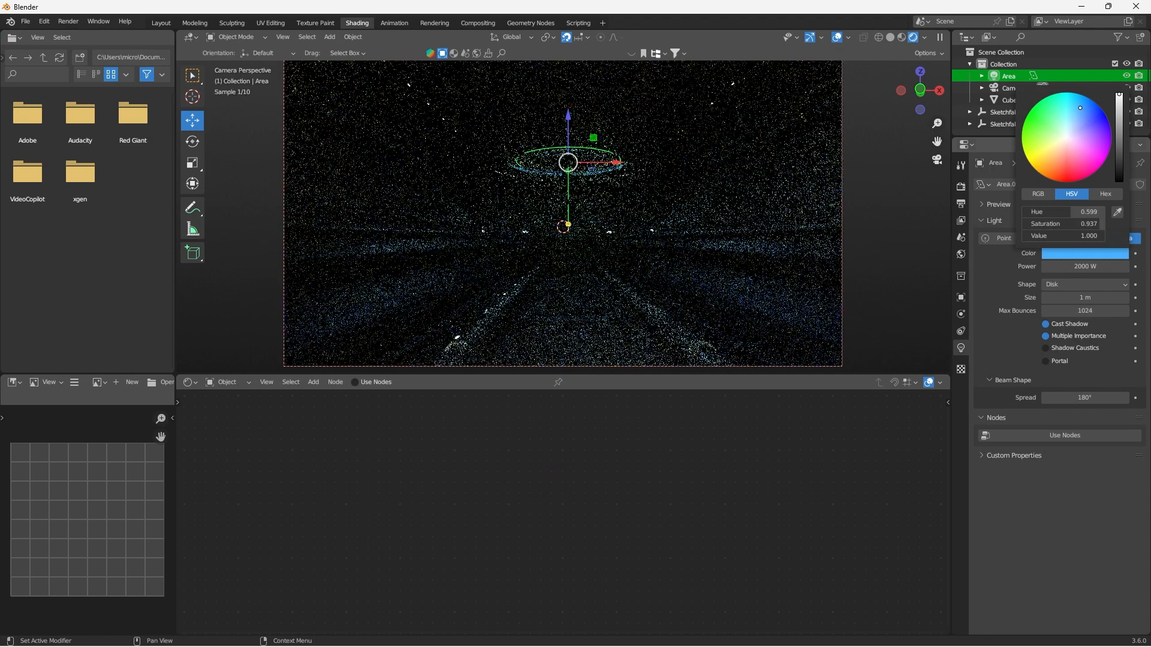
drag(1074, 101, 1040, 159)
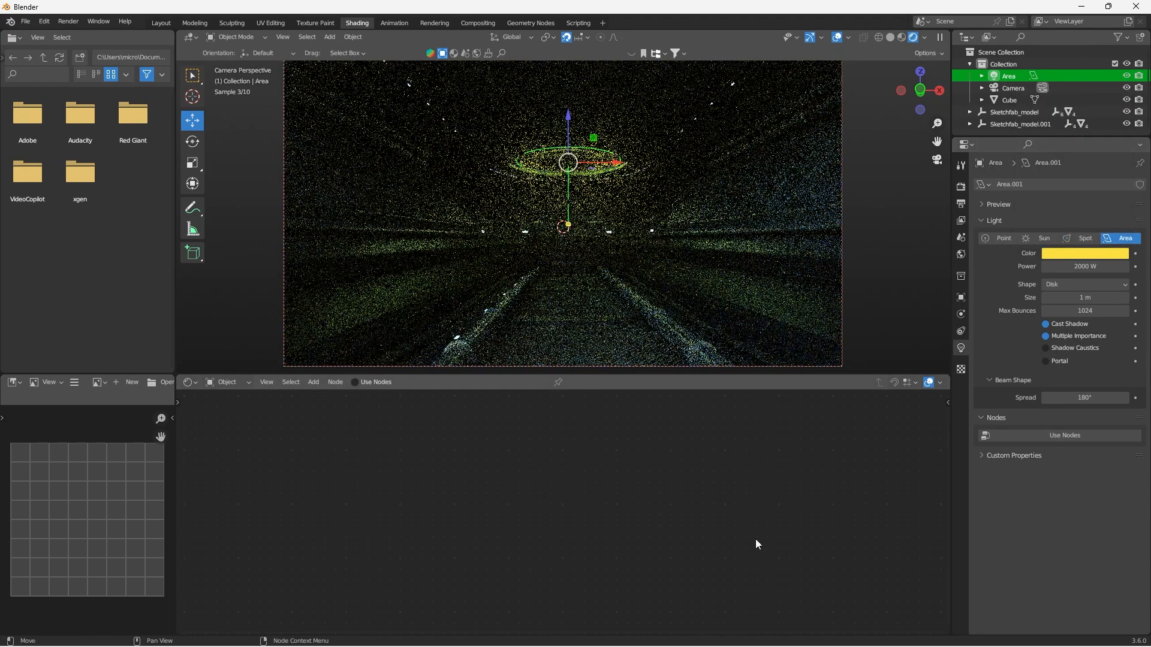
Step: Replace the cube material's Volume Scatter node with a Principled Volume node connected to the Material Output's Volume input
click(631, 301)
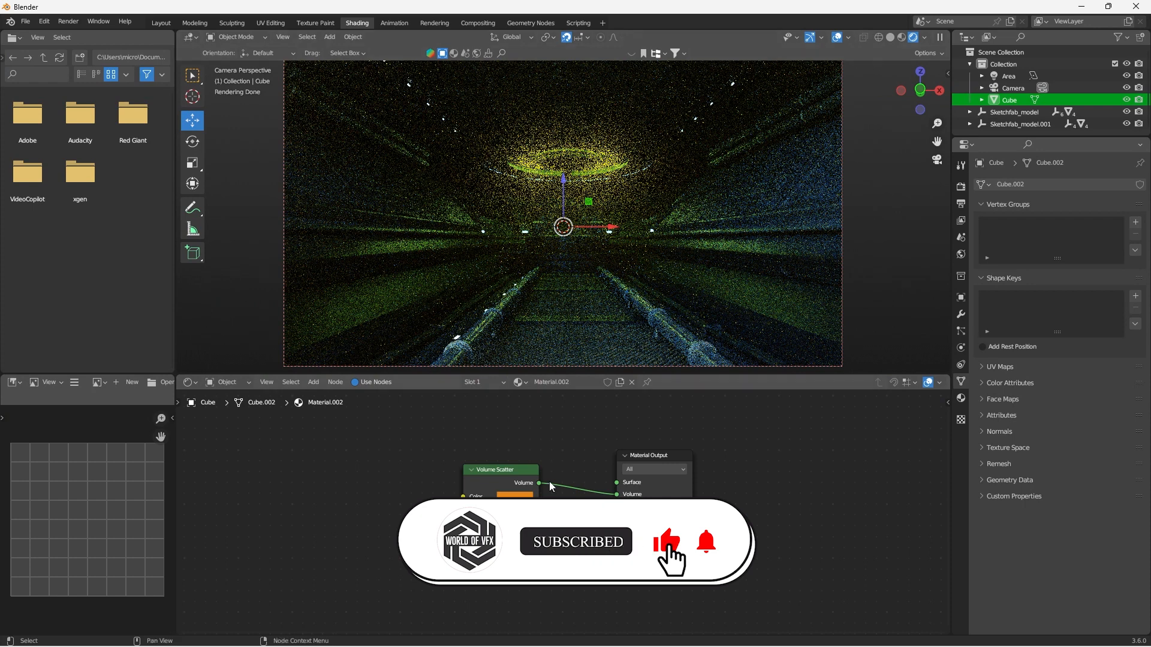
click(523, 471)
key(x)
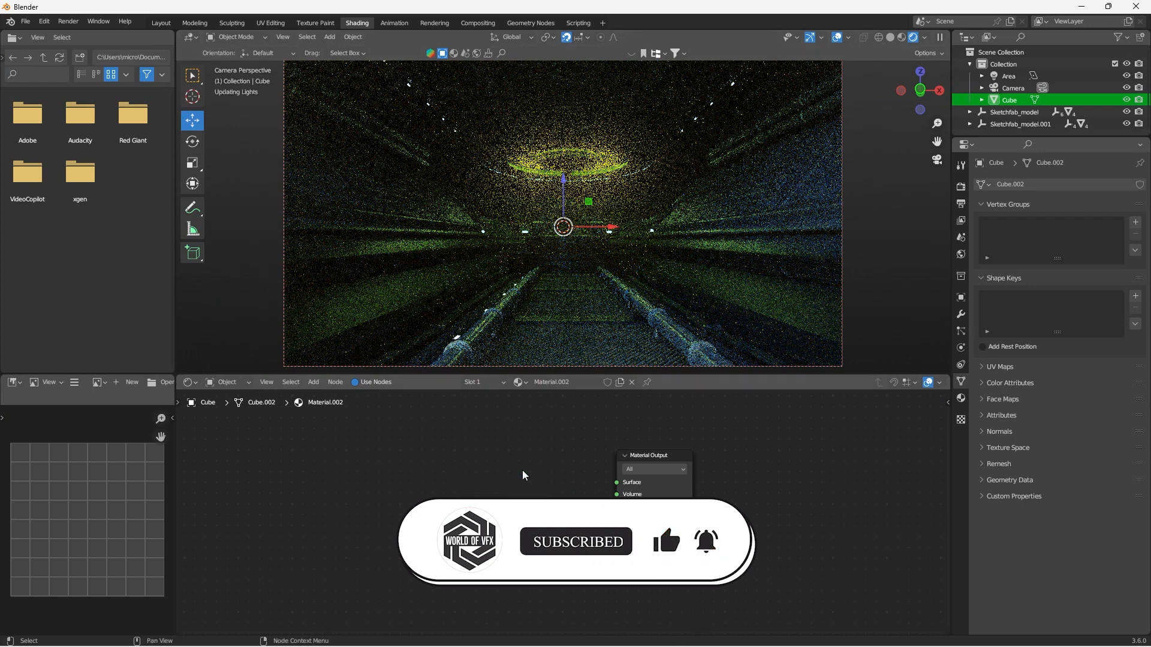
key(shift+a)
mouse_move(522, 470)
text(prinmc)
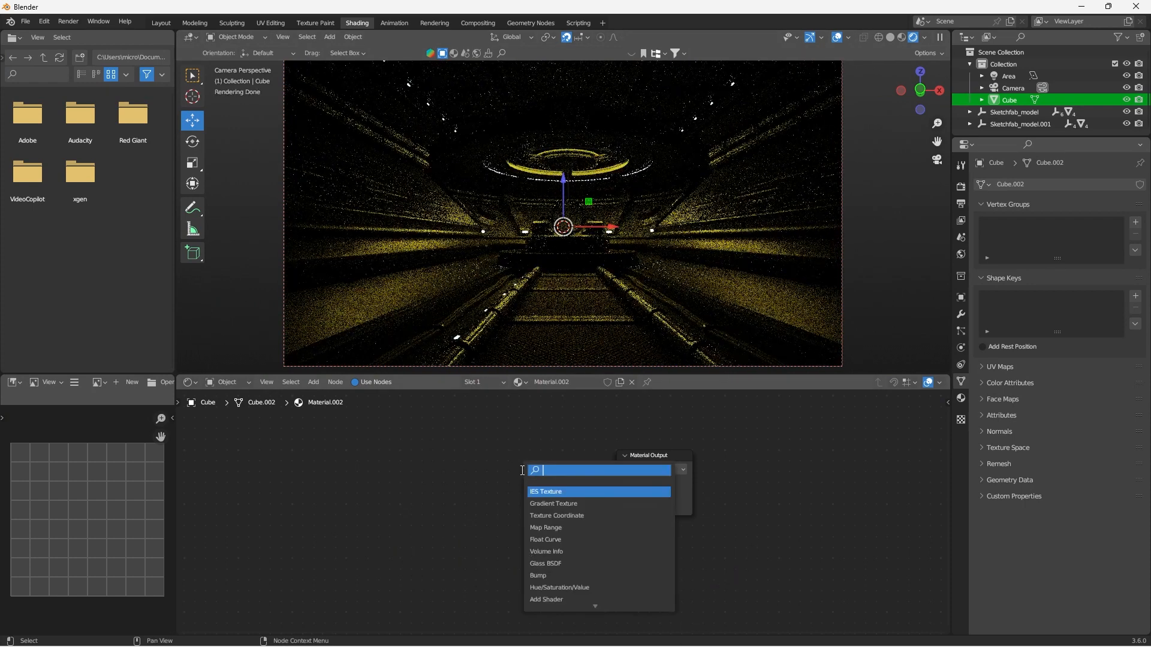
key(BackSpace)
key(BackSpace)
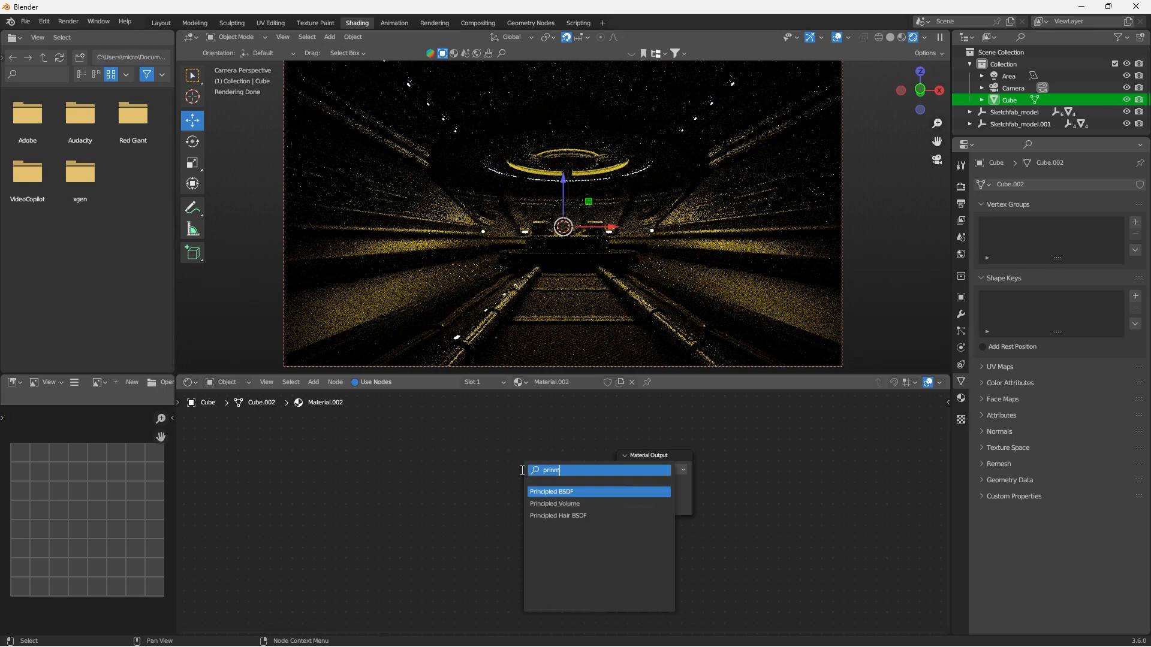
click(547, 503)
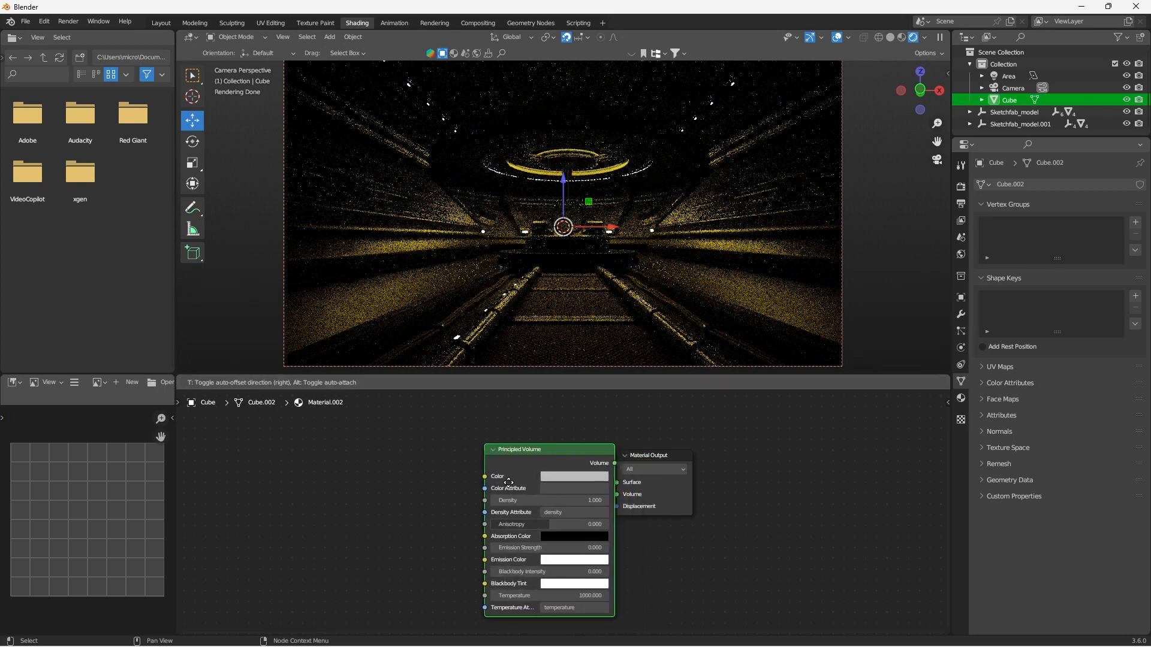
click(577, 457)
drag(566, 459, 620, 498)
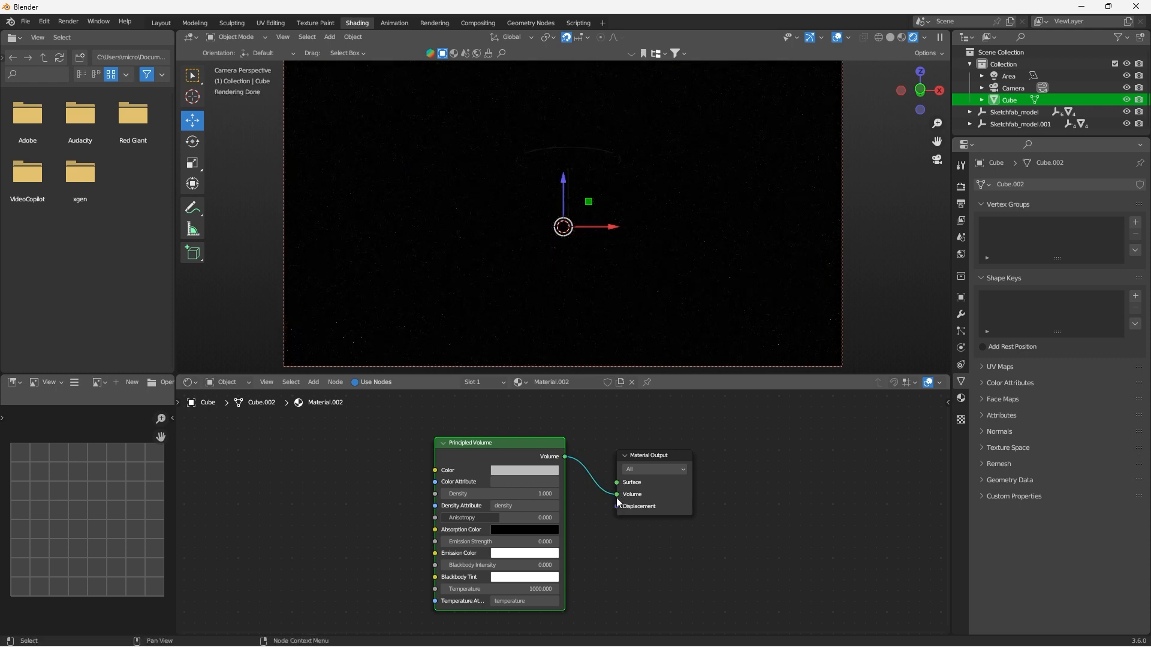
Step: Set the Principled Volume node's density to 0.01 and anisotropy to 0.9
click(526, 494)
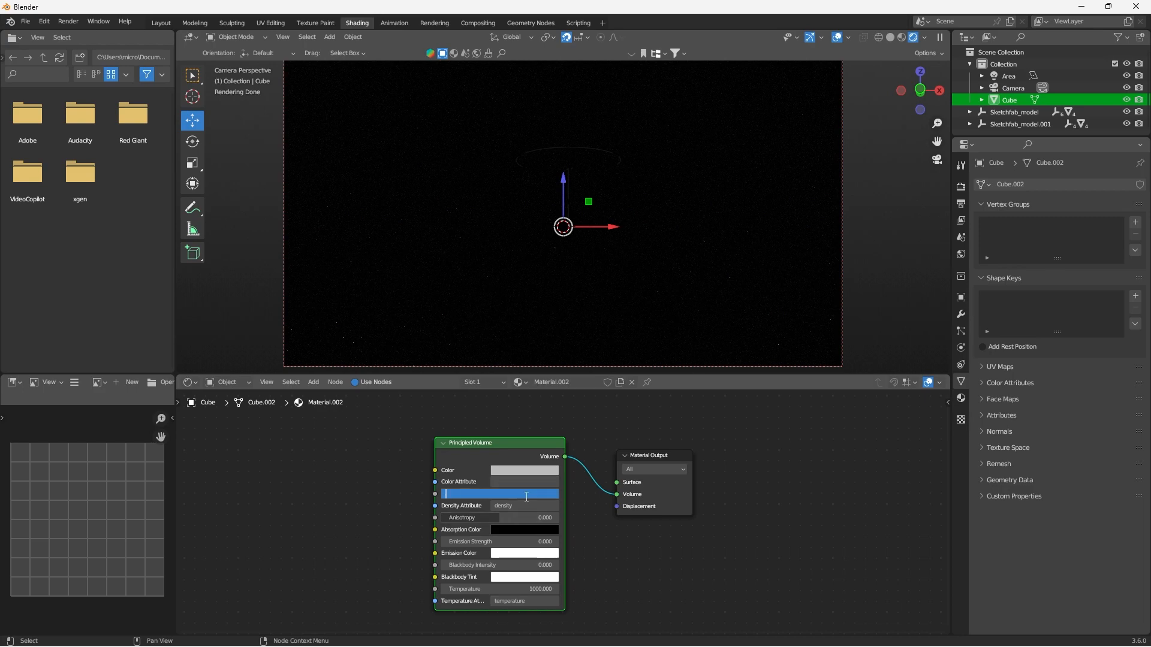
text(.01)
key(Return)
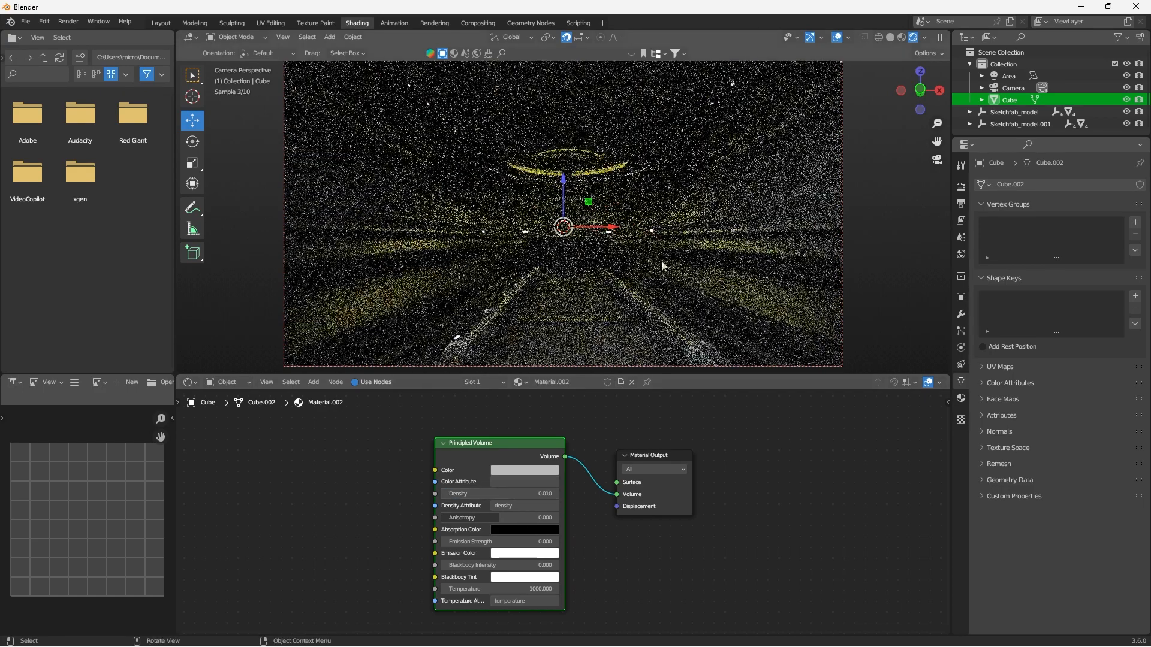
click(523, 513)
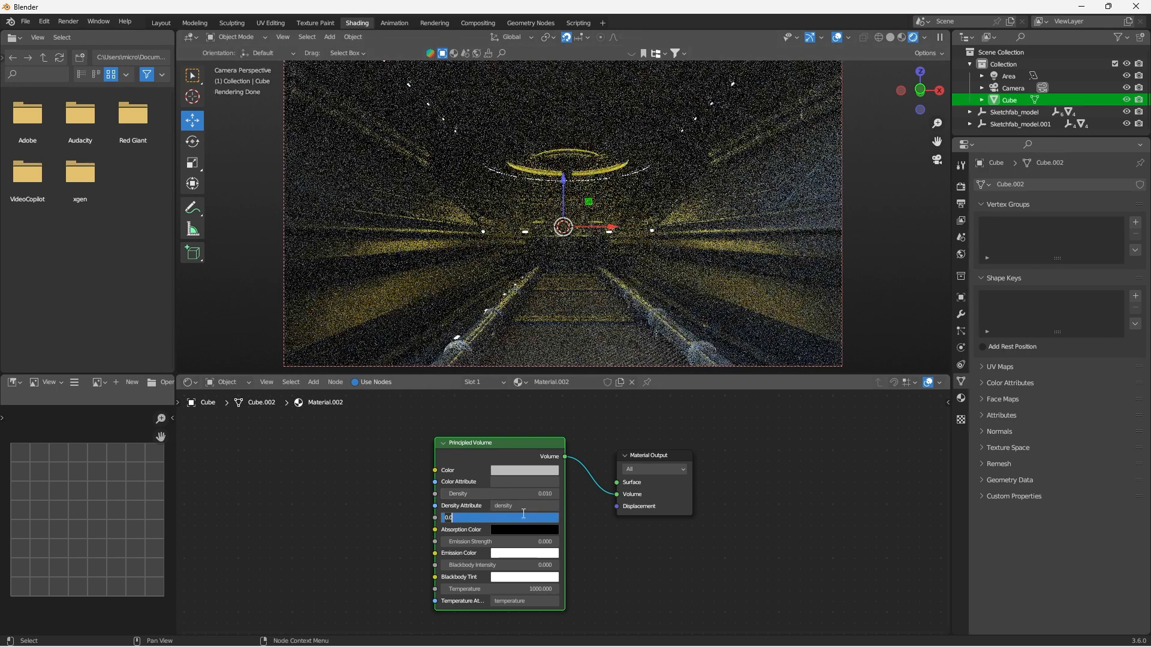
text(5)
key(Return)
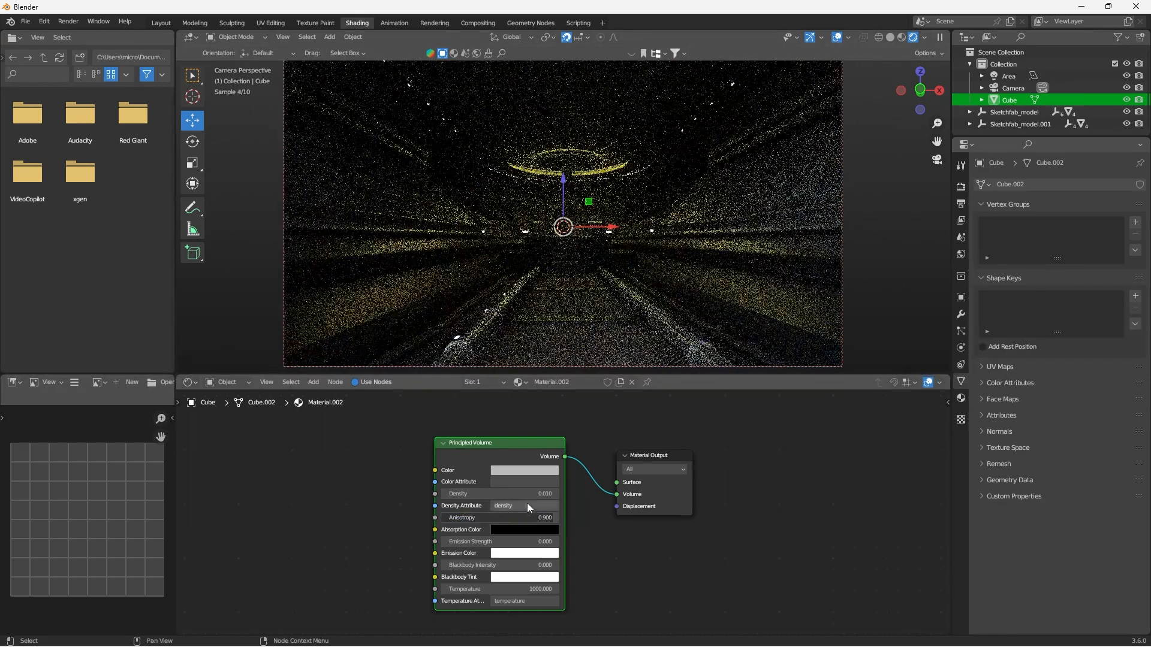
Step: Set the Principled Volume node's density to 0.1, try an emission strength of 0.1, then reduce the emission strength to 0.01
click(530, 498)
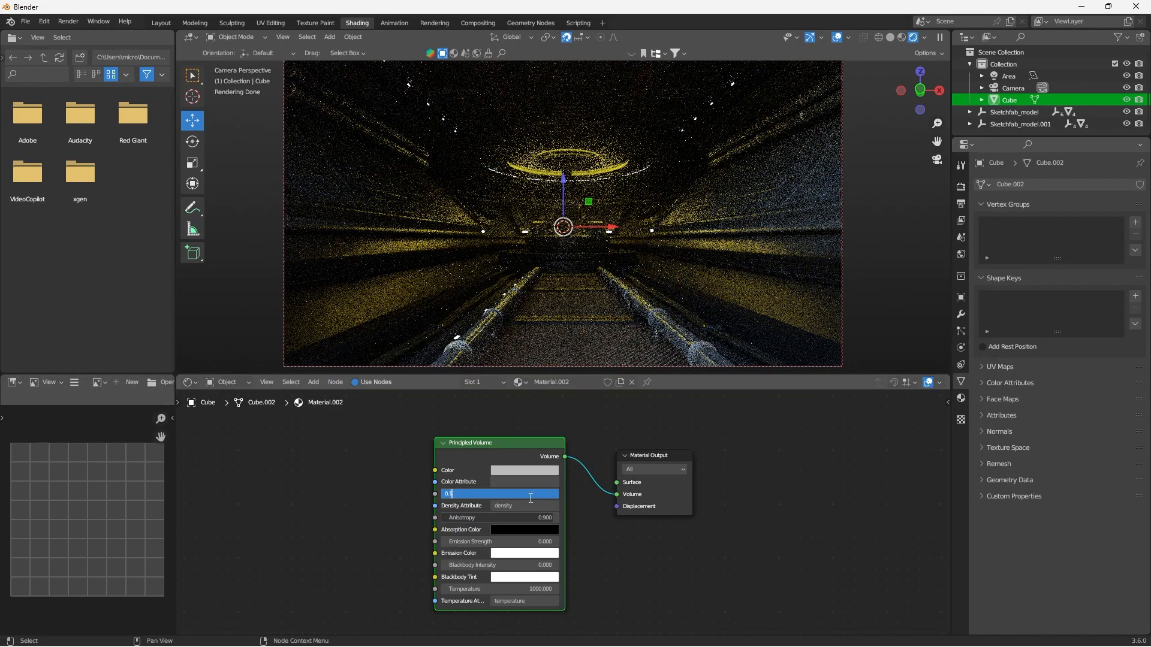
key(Return)
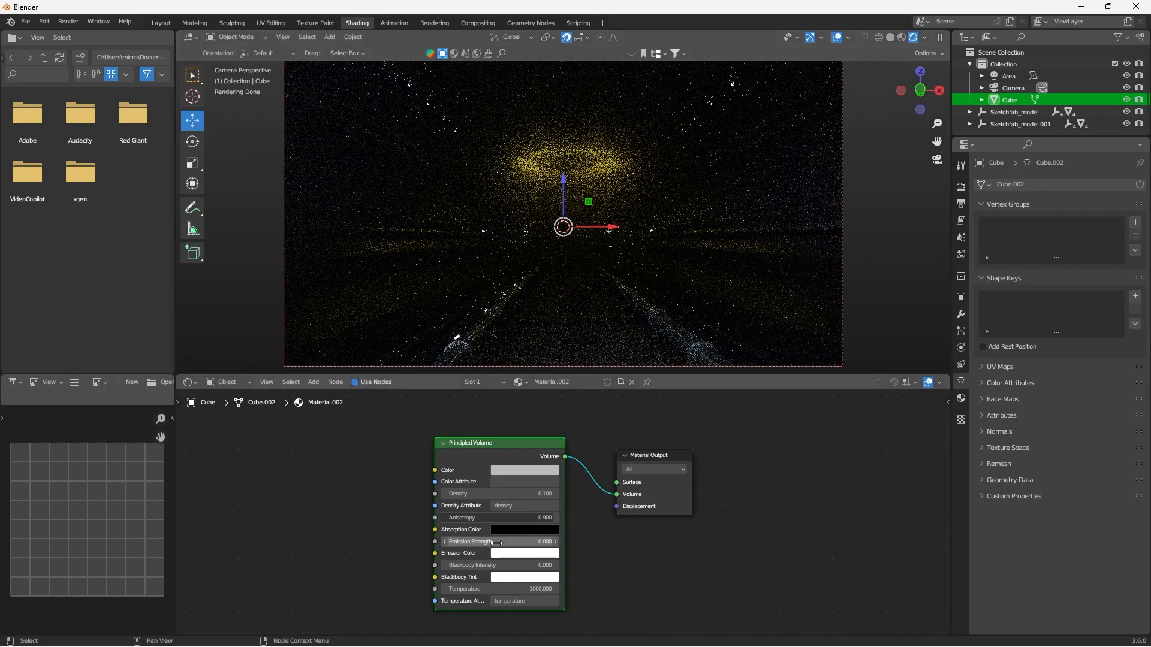
click(519, 544)
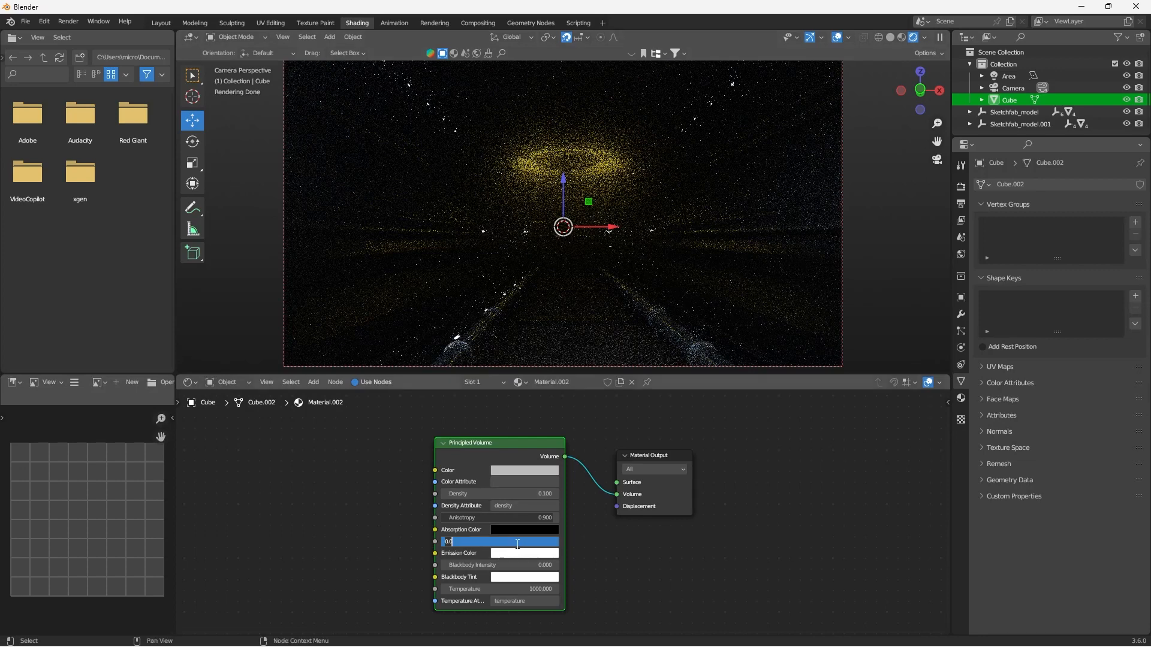
key(Return)
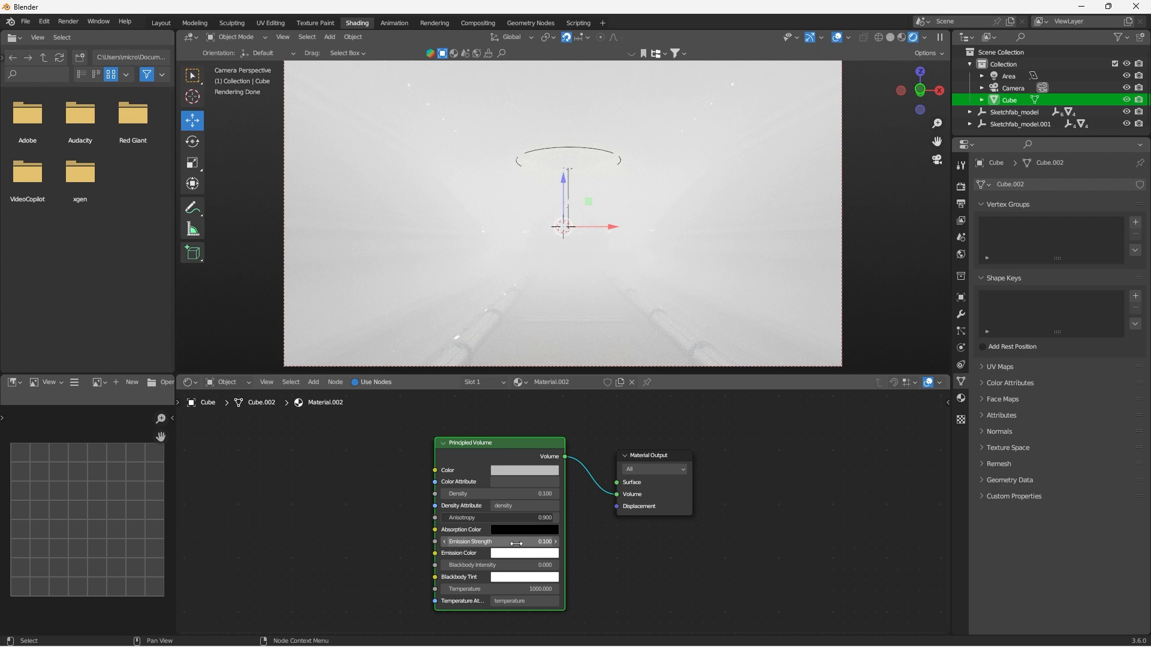
click(516, 544)
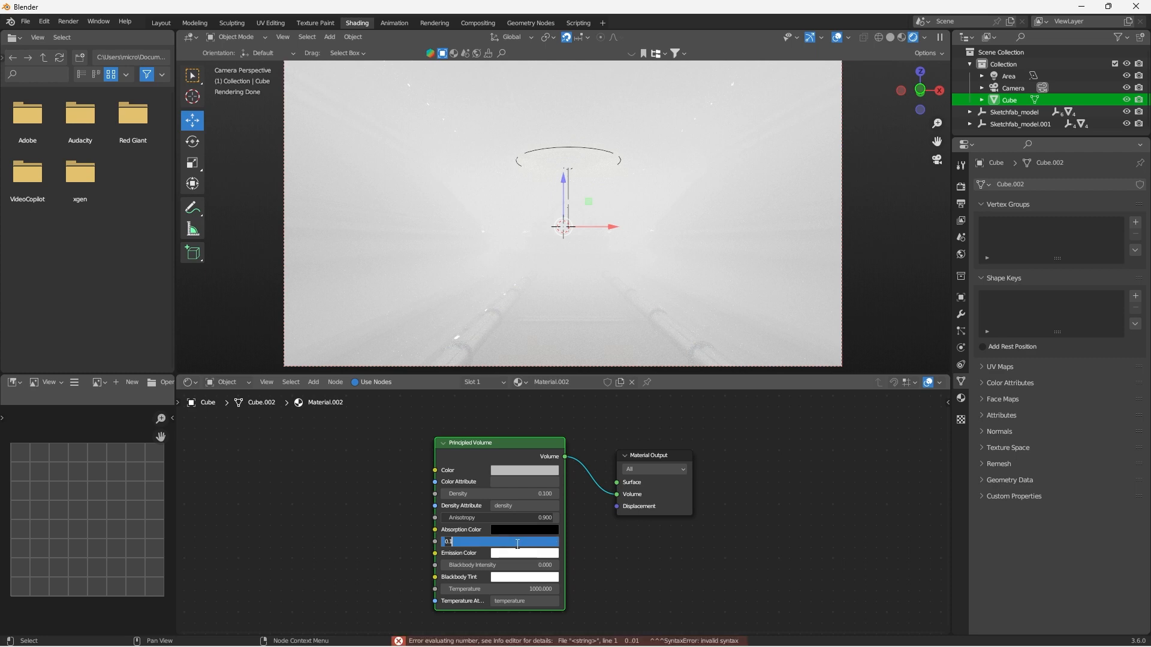
text(0.01)
key(Return)
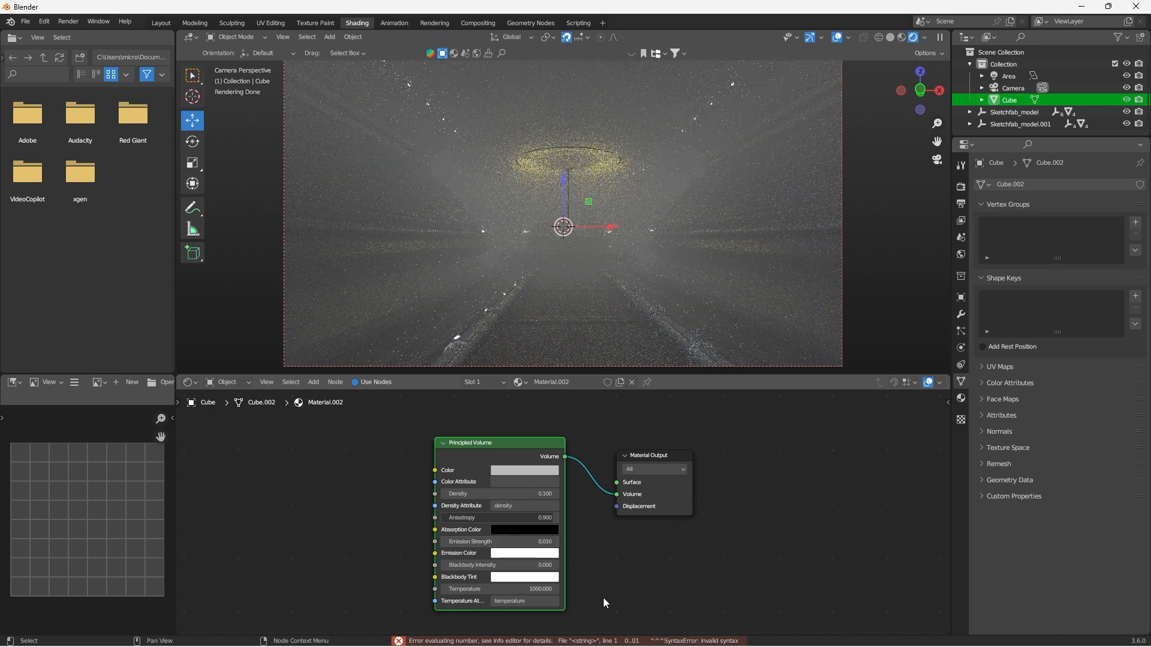
Step: Try a blue emission colour on the Principled Volume node, then make the emission colour light orange
click(524, 471)
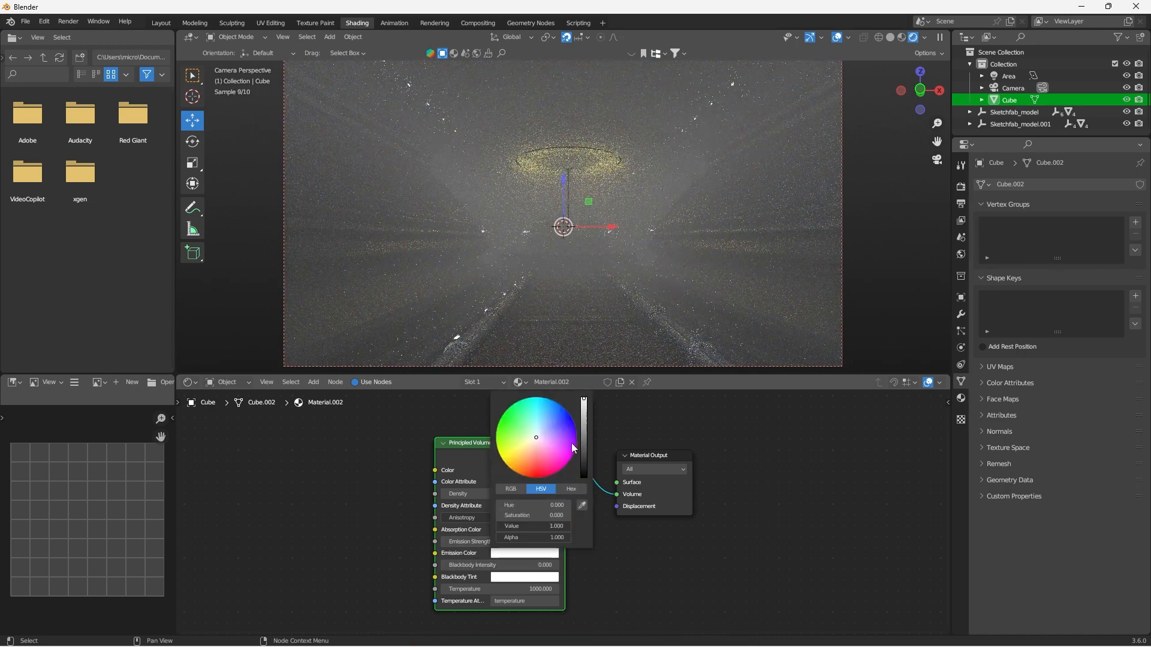
click(546, 411)
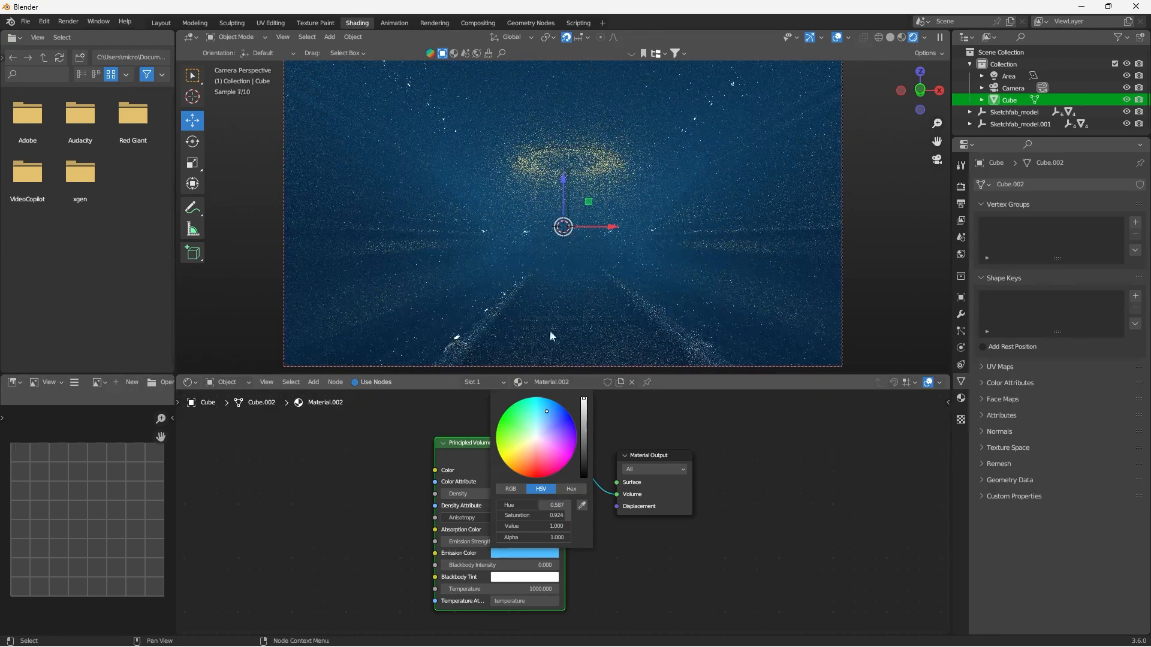
click(507, 554)
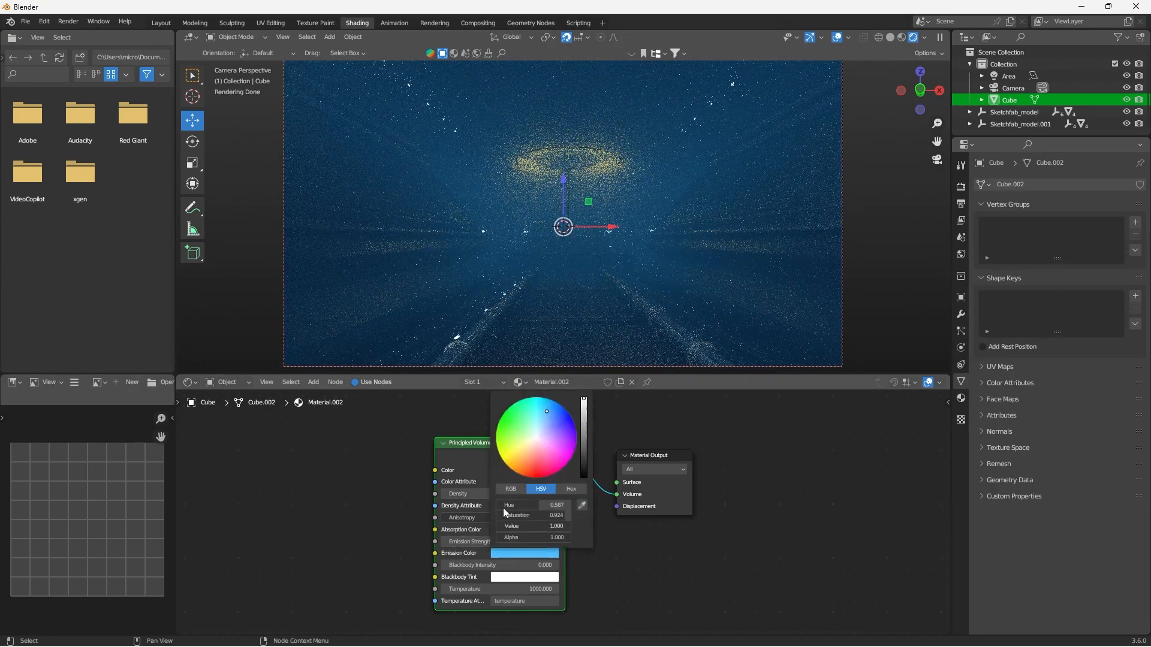
click(534, 398)
click(520, 463)
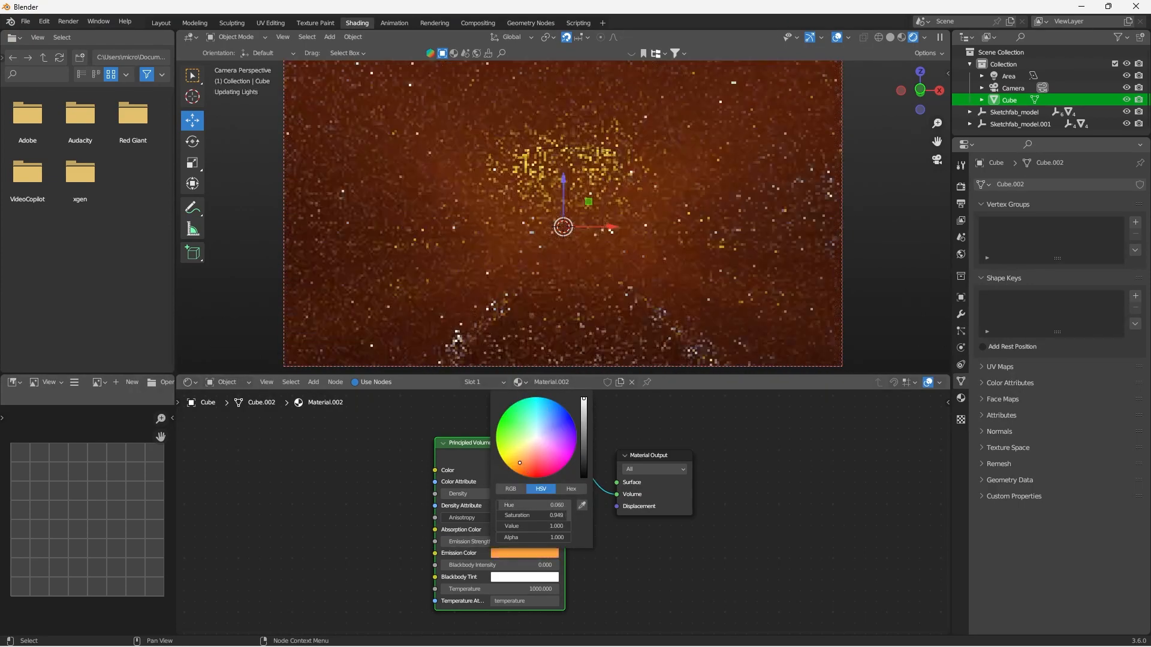
drag(519, 463, 517, 460)
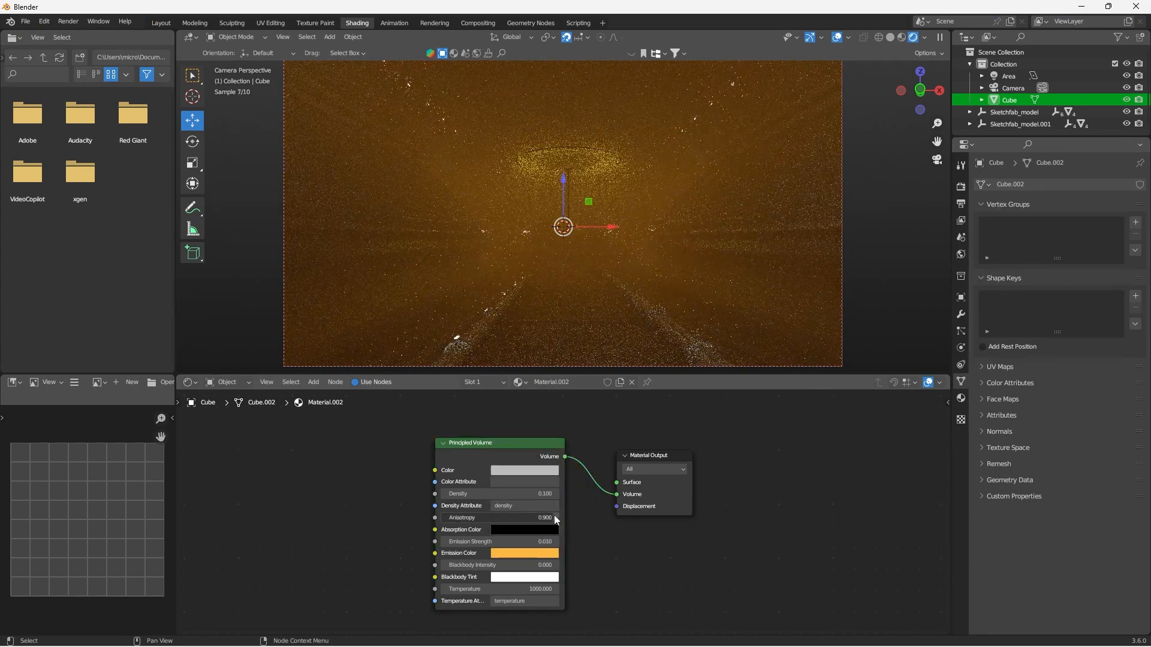
Step: Set the Principled Volume node's density to 0.05
click(539, 493)
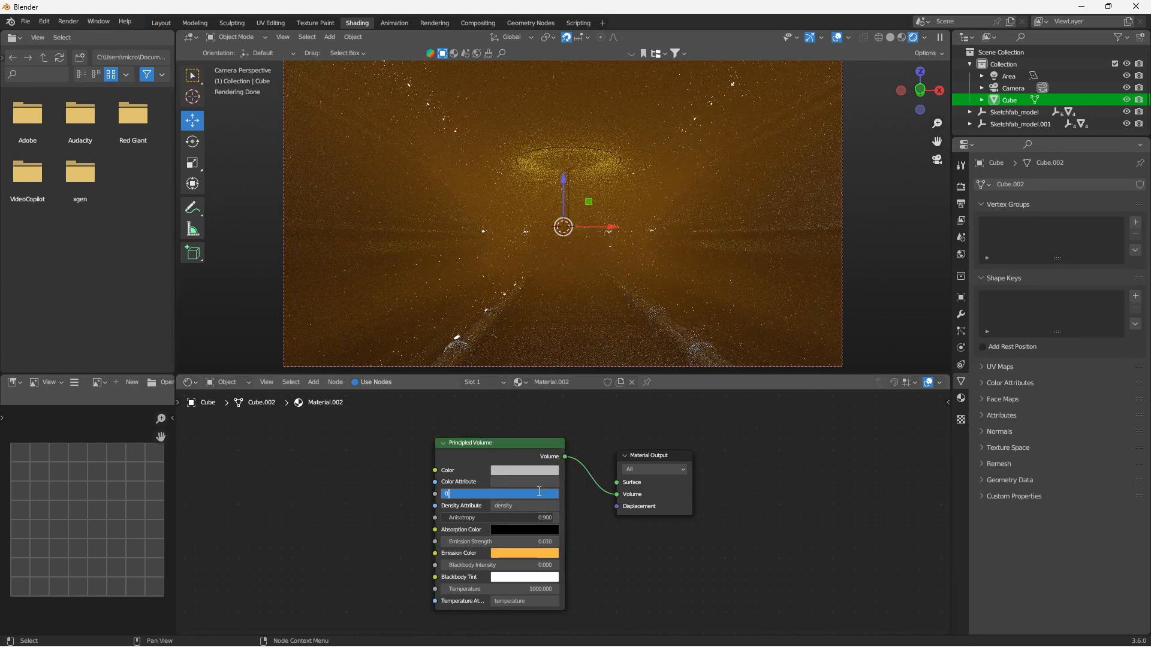
text(0.05)
key(Return)
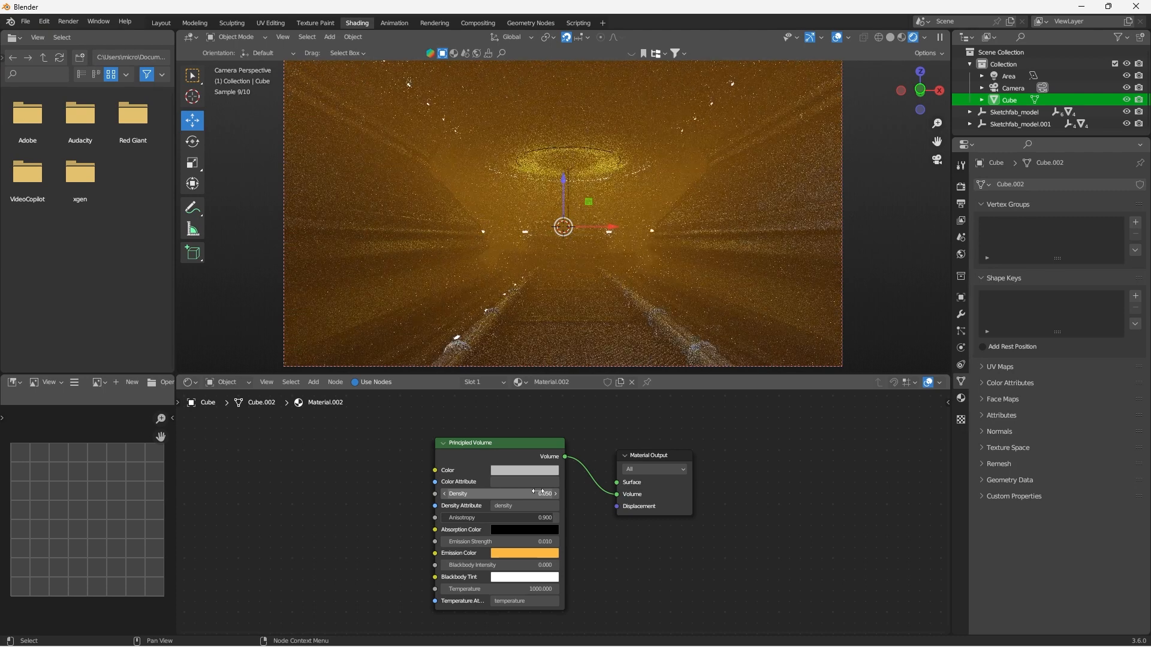
Step: Try the Medium Low Contrast look in the scene's colour management, then set the look to Very High Contrast
click(961, 187)
scroll(988, 442, down, 20)
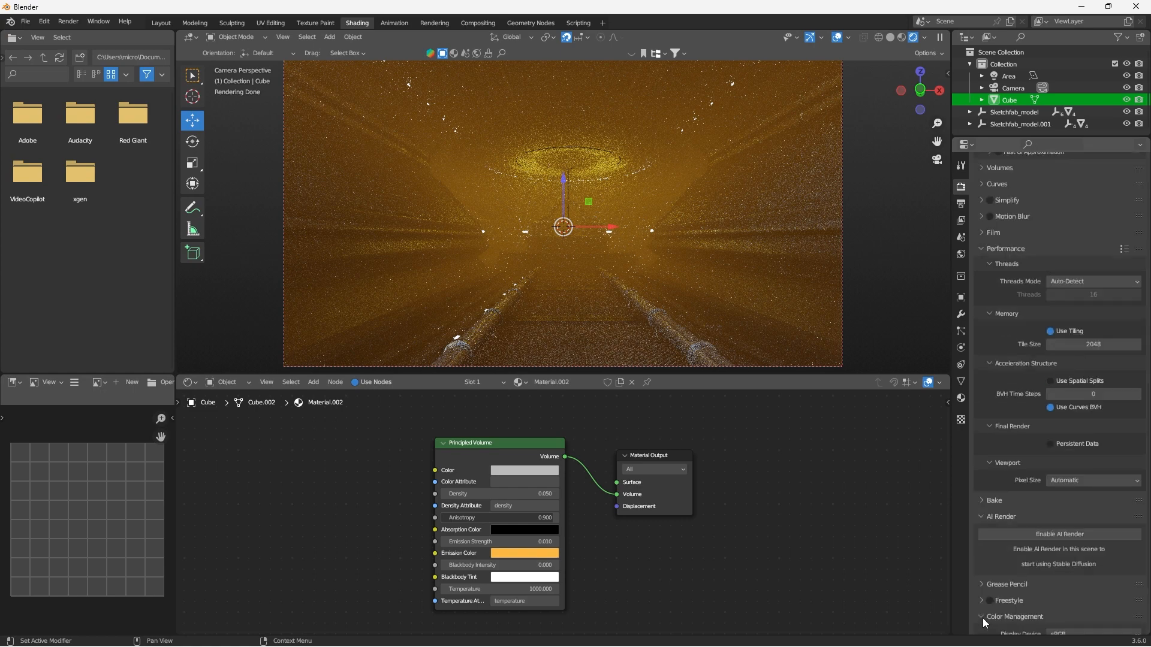
click(1085, 565)
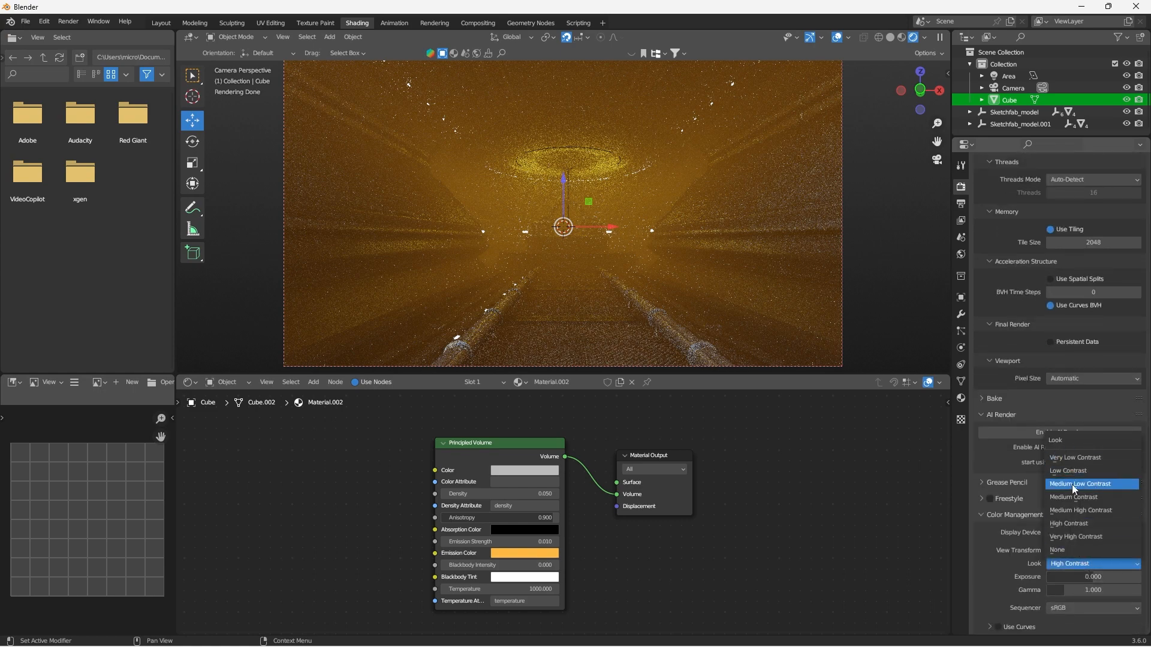
click(1072, 485)
click(1073, 563)
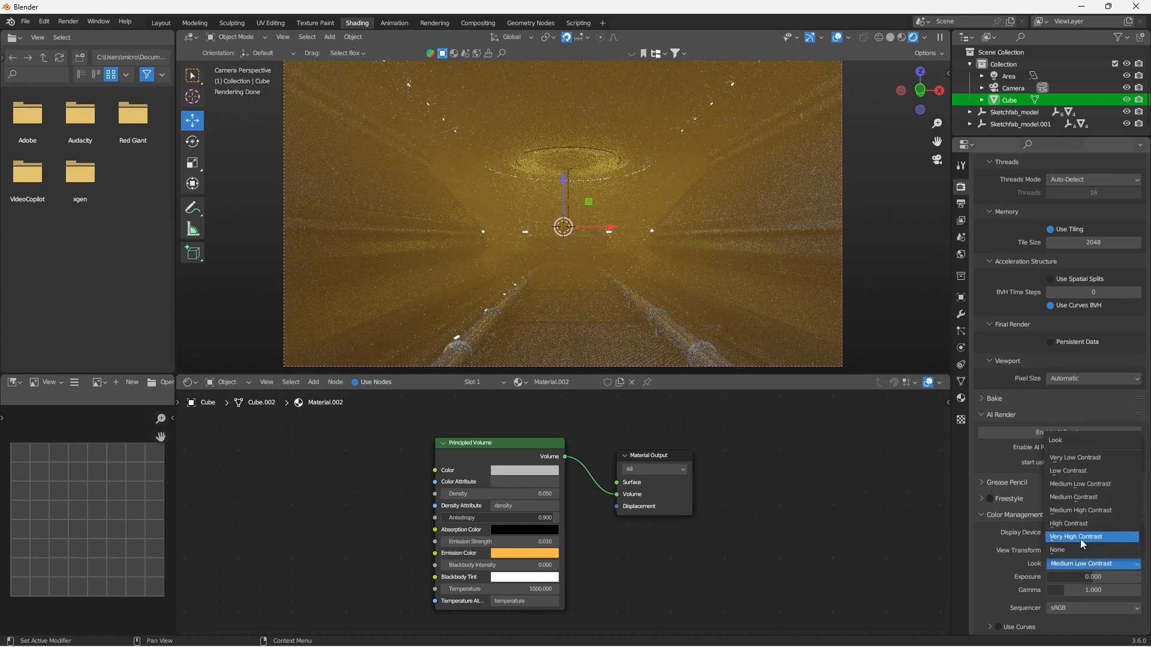
click(1081, 539)
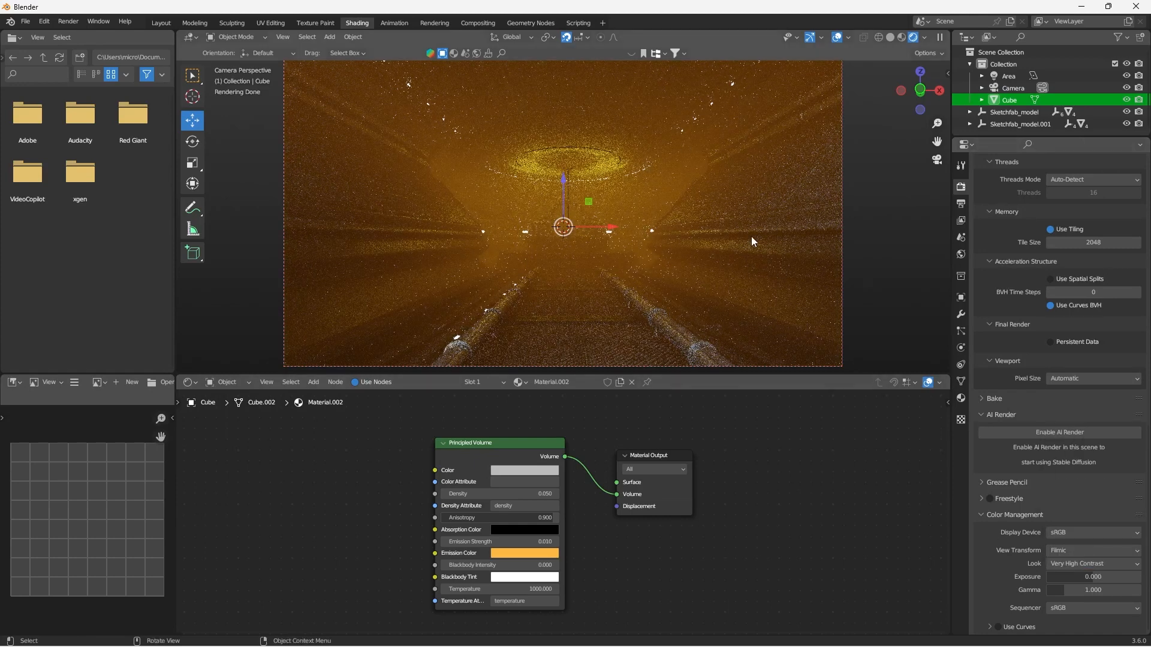
Step: Disable denoising for the final render and render the scene as a still image
scroll(986, 383, up, 15)
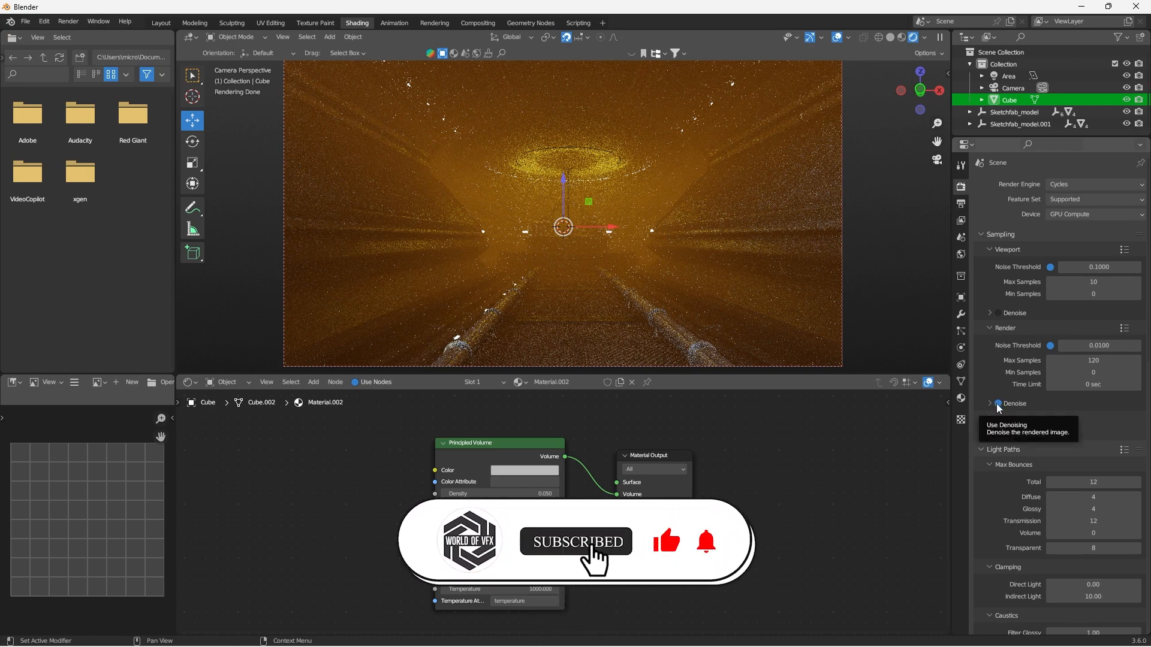
click(998, 404)
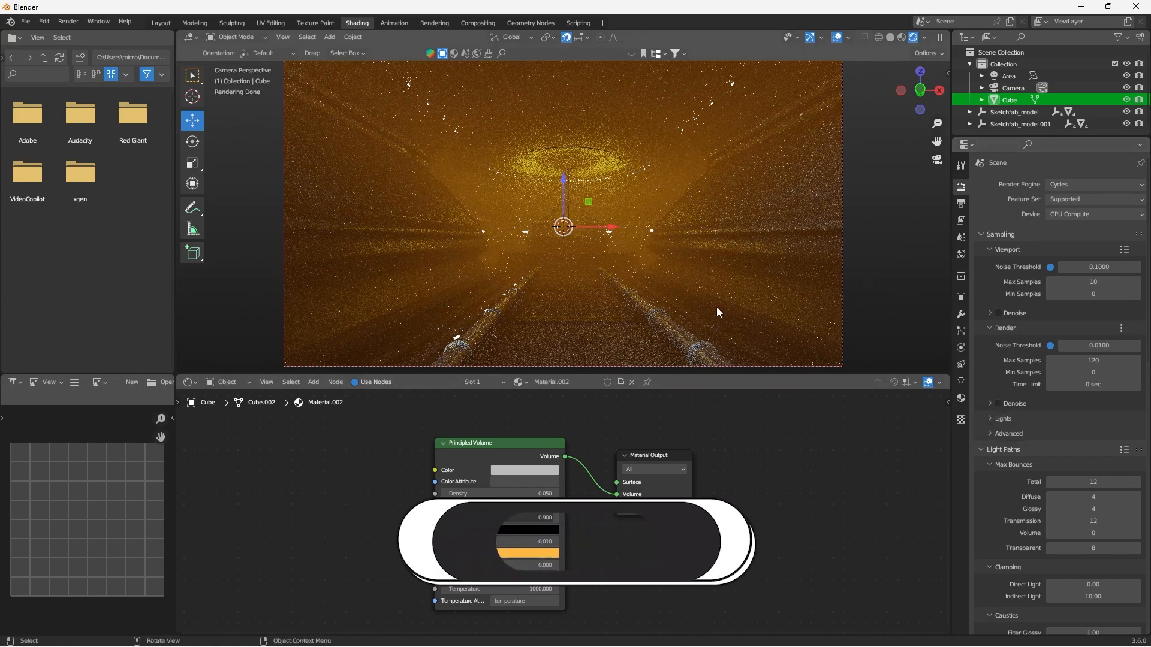
scroll(502, 287, up, 3)
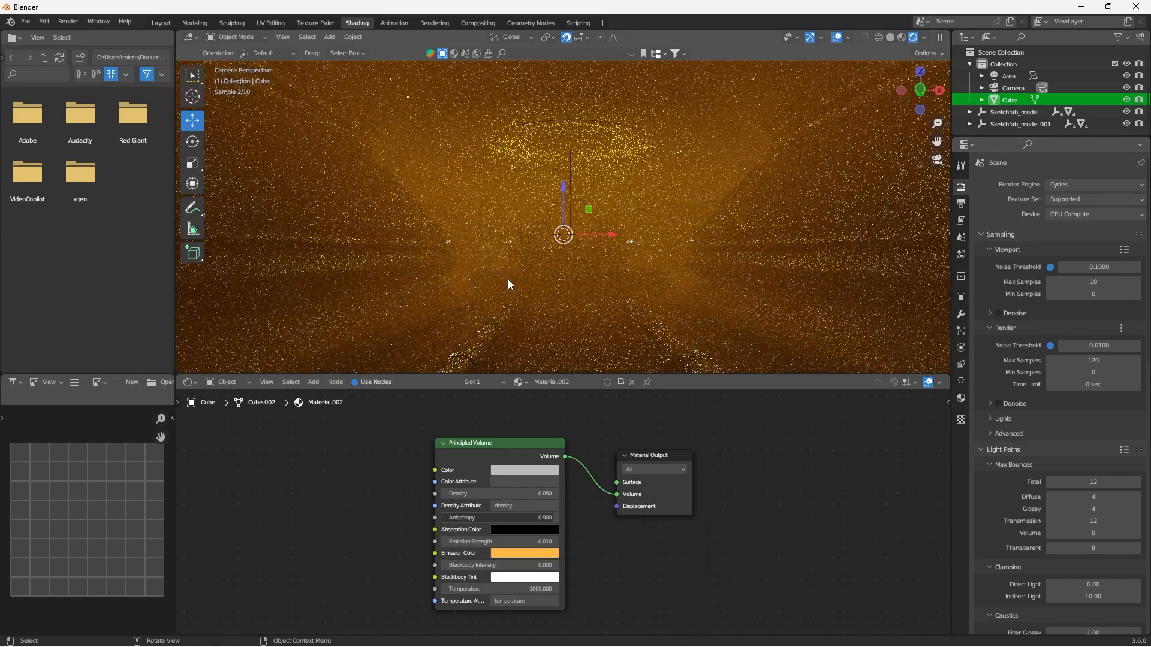
scroll(508, 284, down, 3)
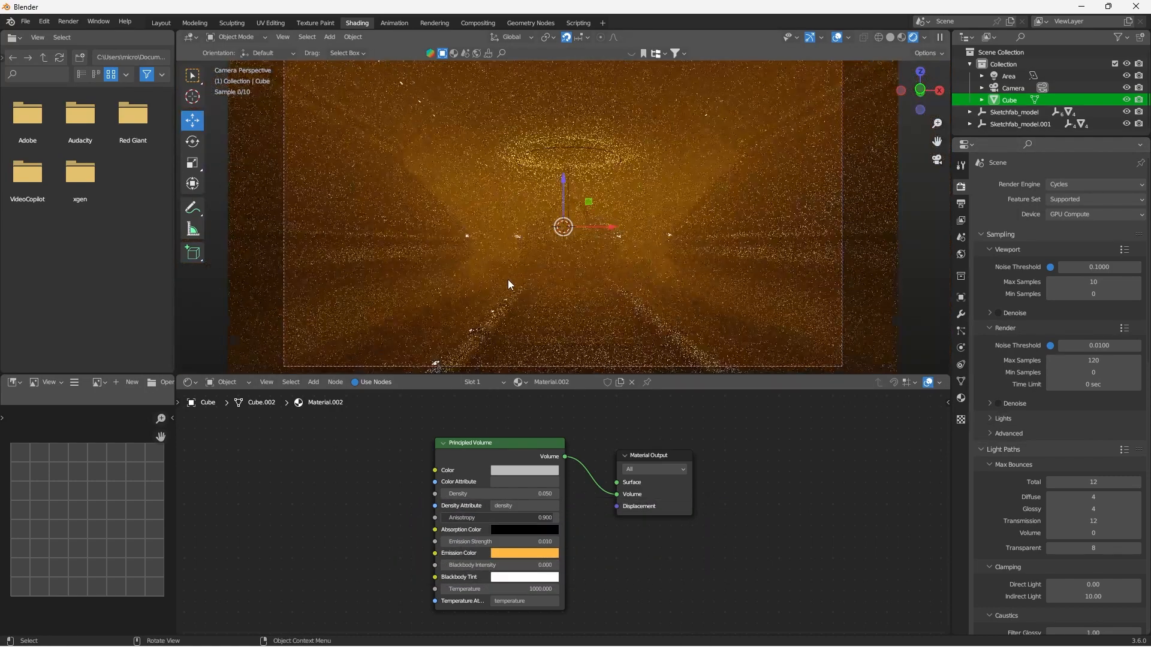
click(1004, 405)
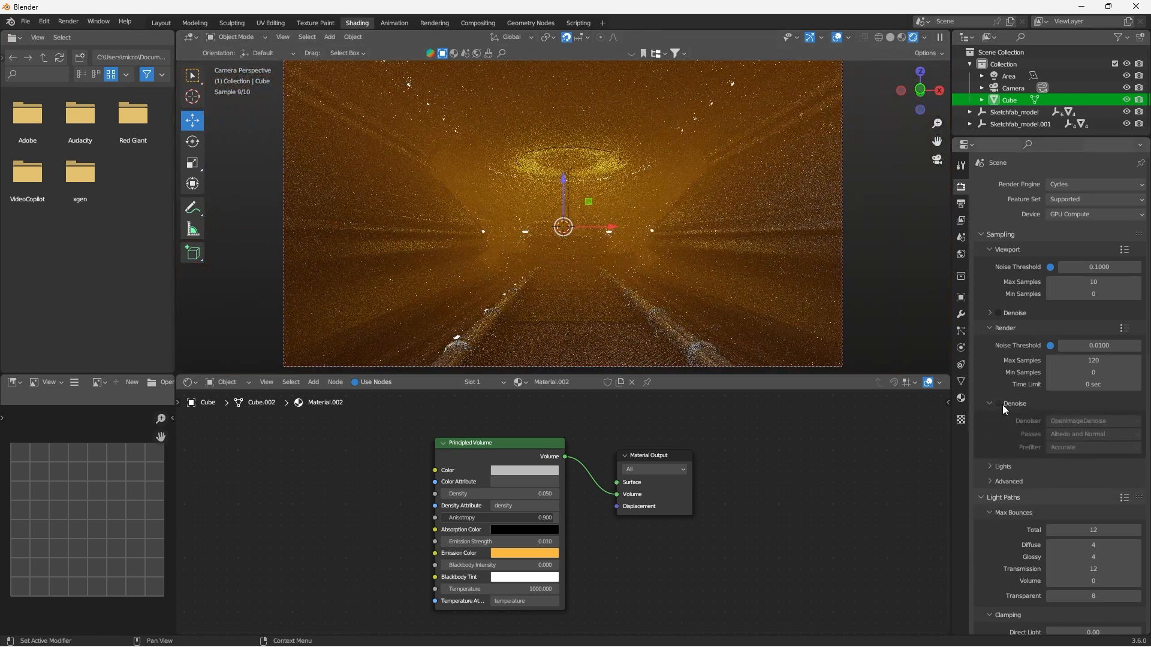
click(67, 21)
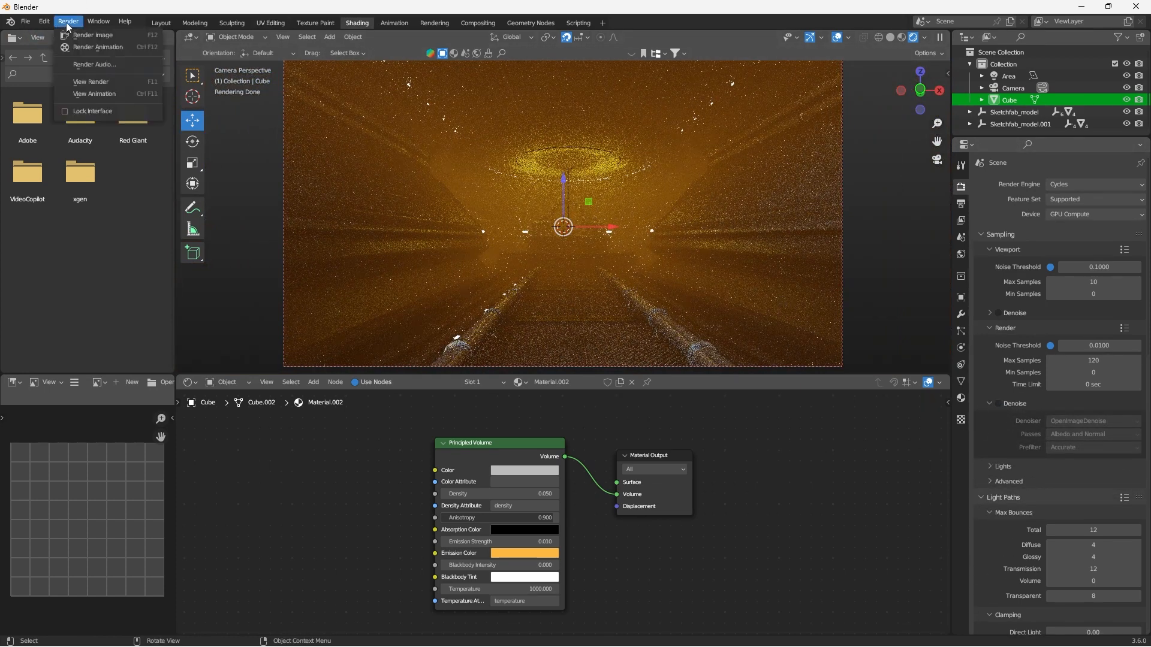
click(93, 35)
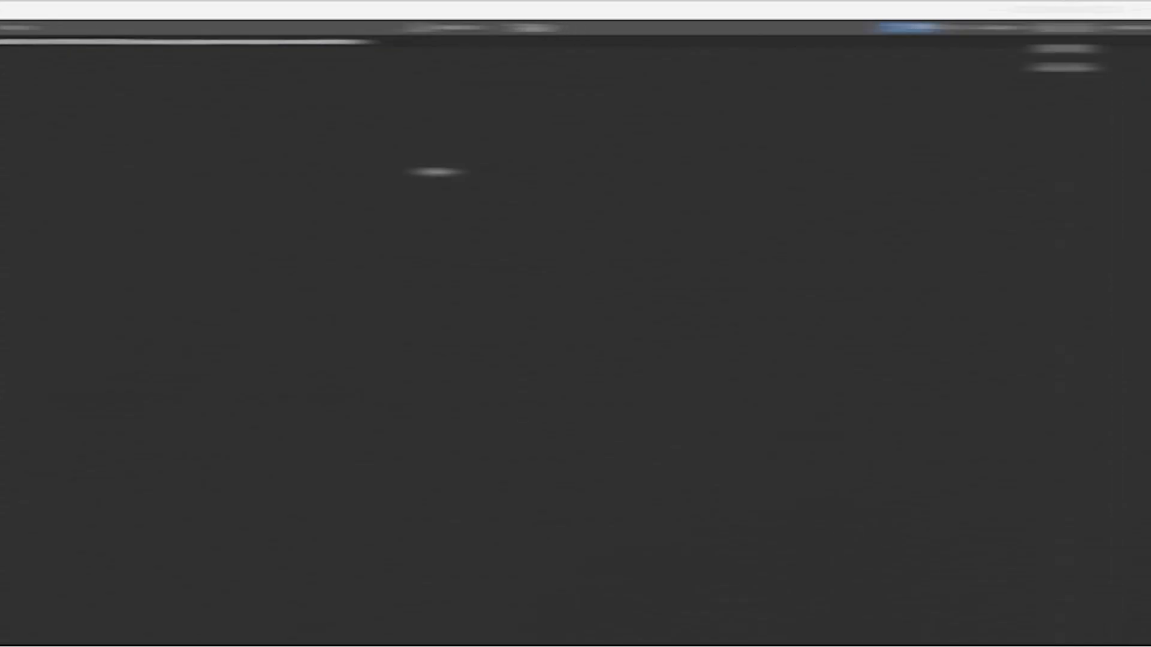